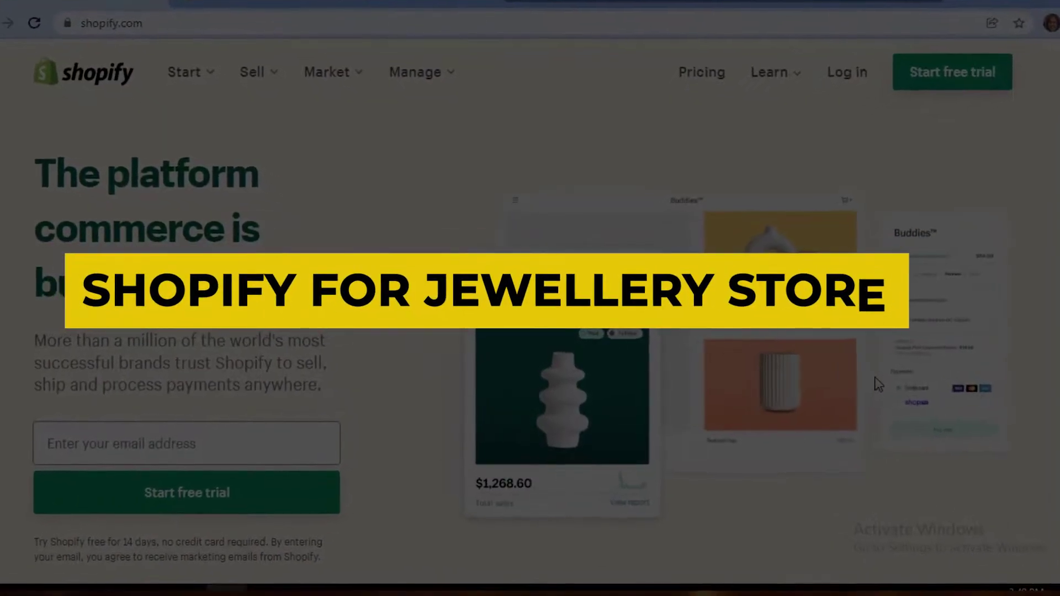
Open the Start free trial signup form, then dismiss it to return to the BAKED CAKES admin
scroll(862, 236, "down", 5)
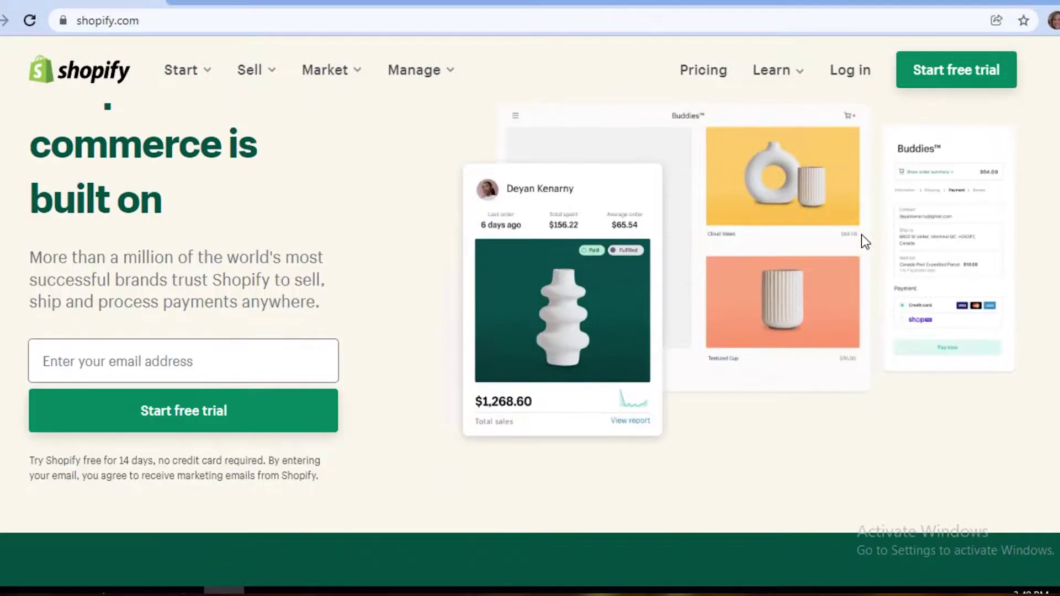
scroll(861, 236, "down", 3)
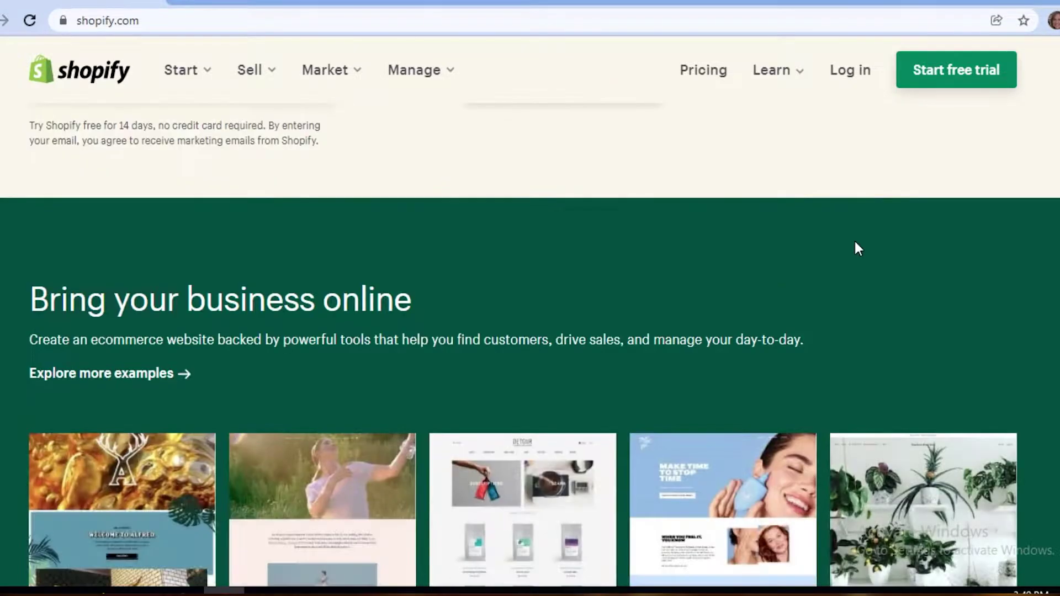
scroll(836, 270, "down", 1)
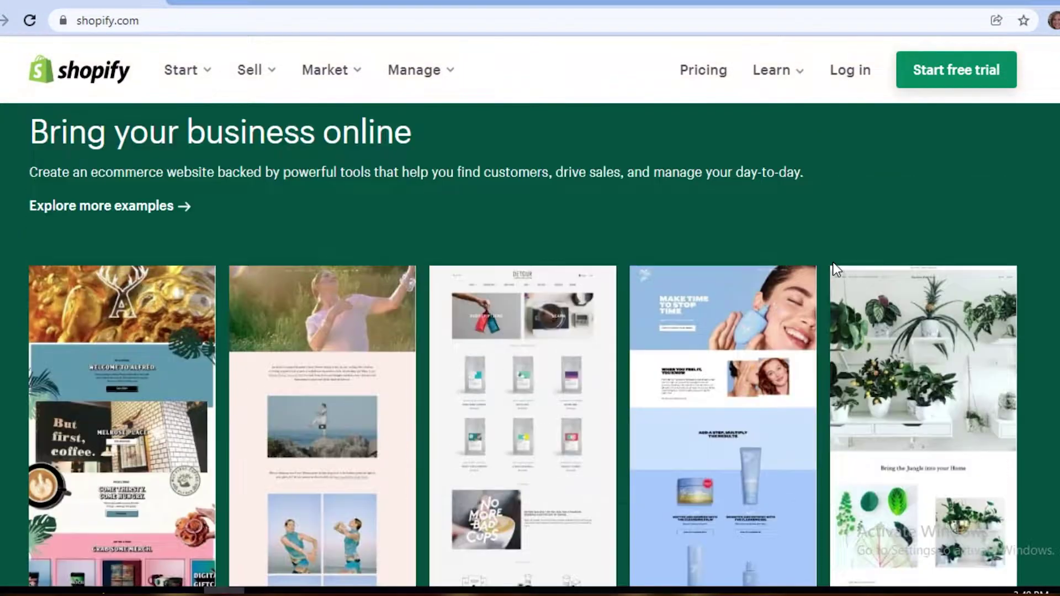
scroll(836, 271, "down", 4)
scroll(836, 264, "down", 13)
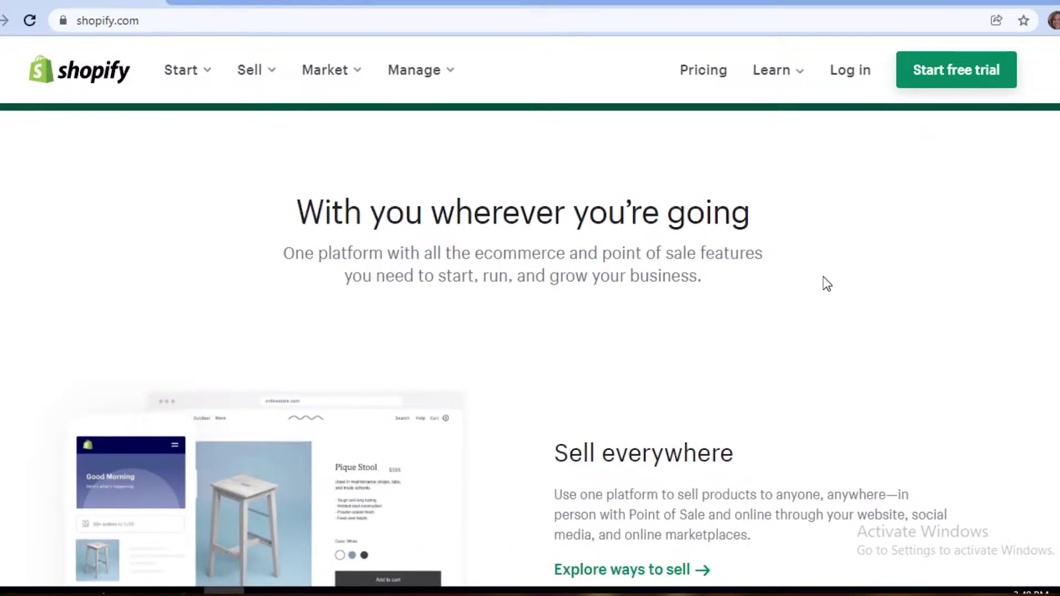
scroll(932, 274, "down", 3)
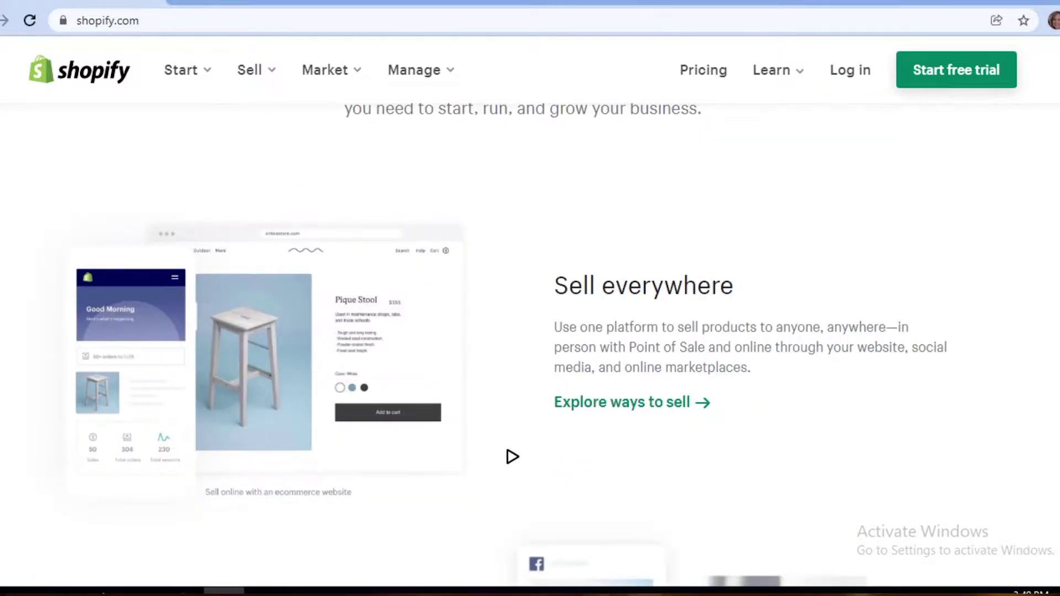
scroll(512, 456, "up", 15)
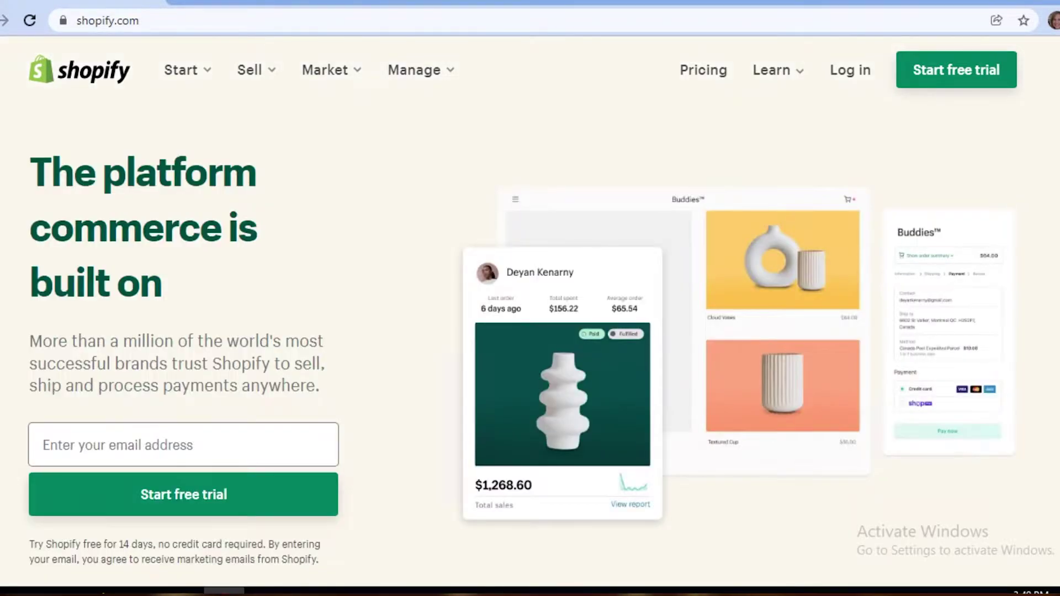
left_click(947, 77)
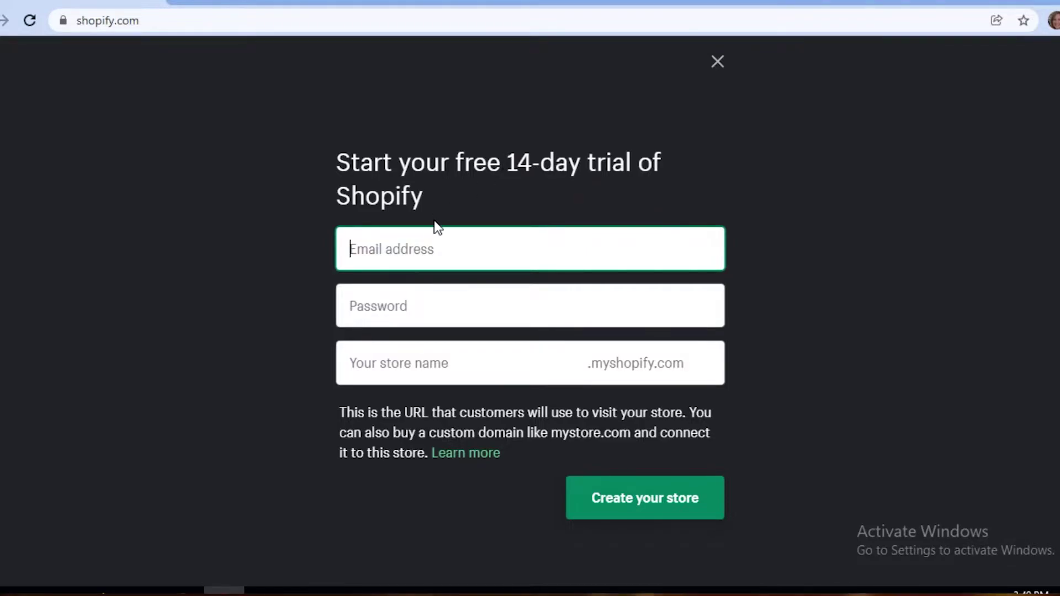
left_click(376, 363)
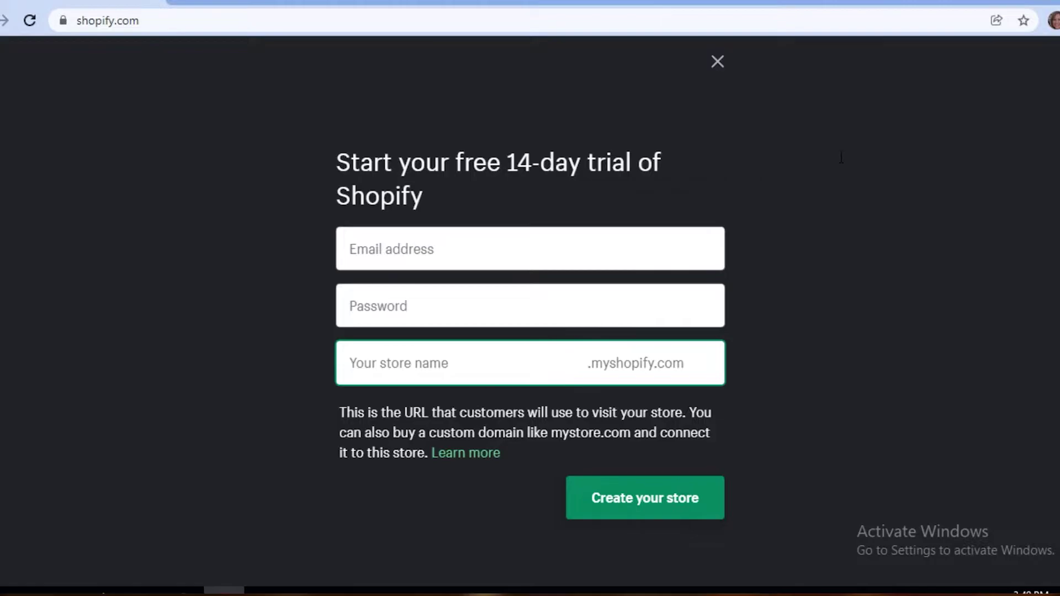
left_click(719, 64)
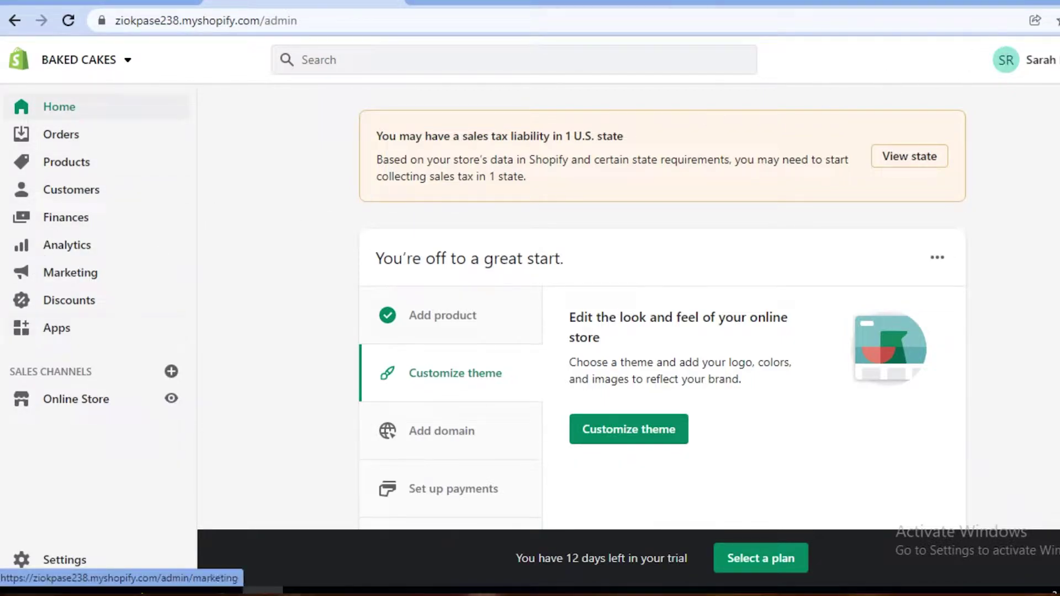
left_click(1055, 65)
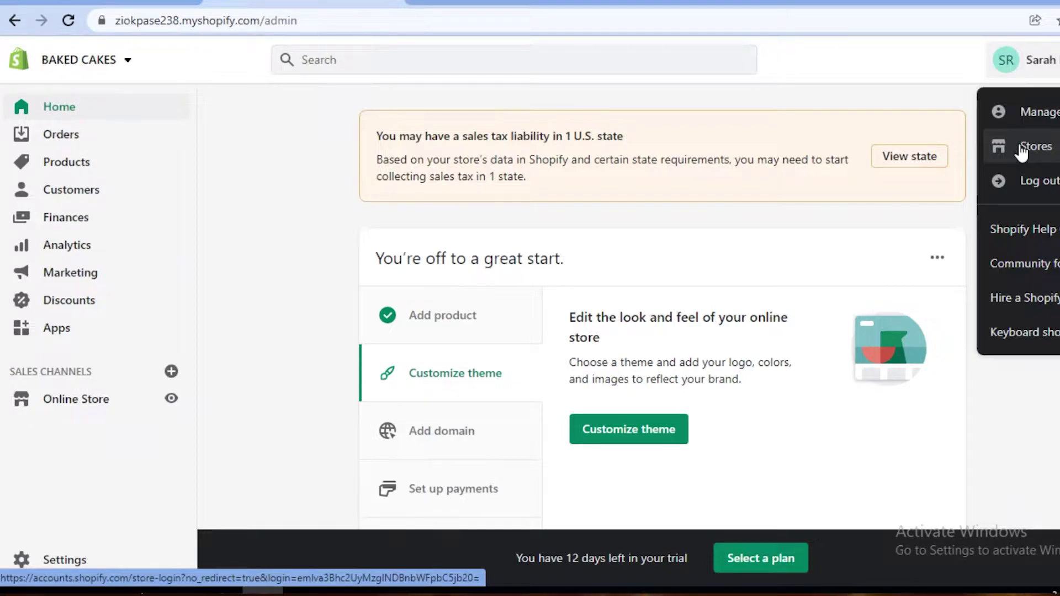
left_click(322, 213)
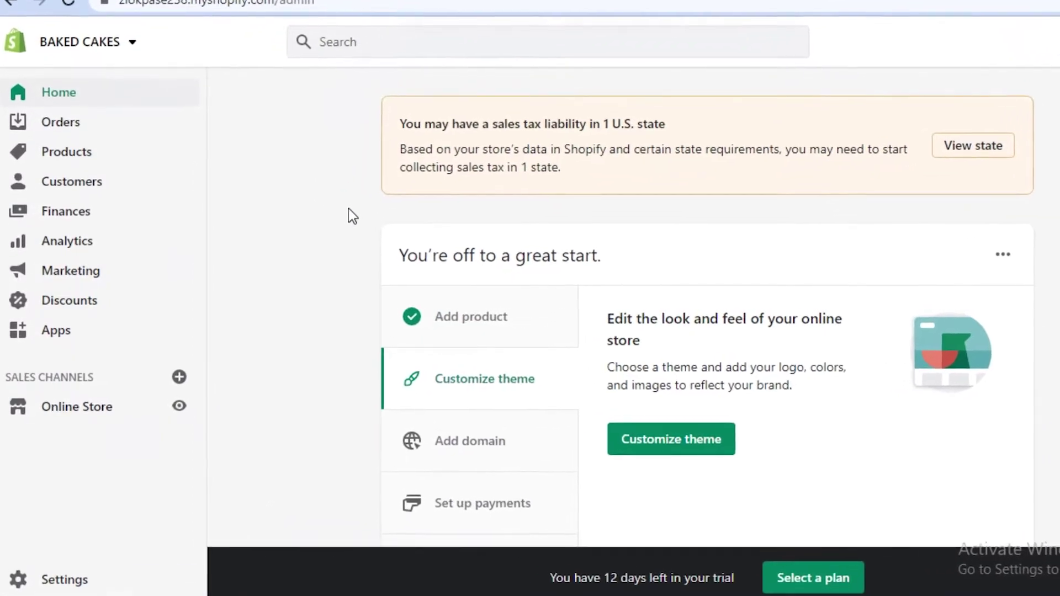
scroll(353, 209, "down", 5)
scroll(179, 155, "down", 2)
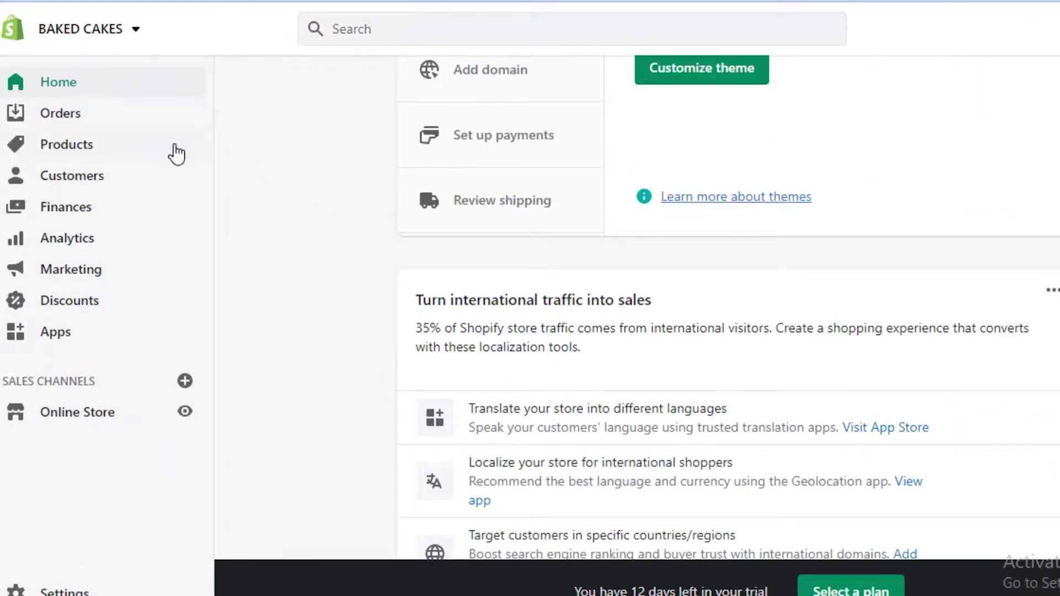
scroll(158, 181, "up", 6)
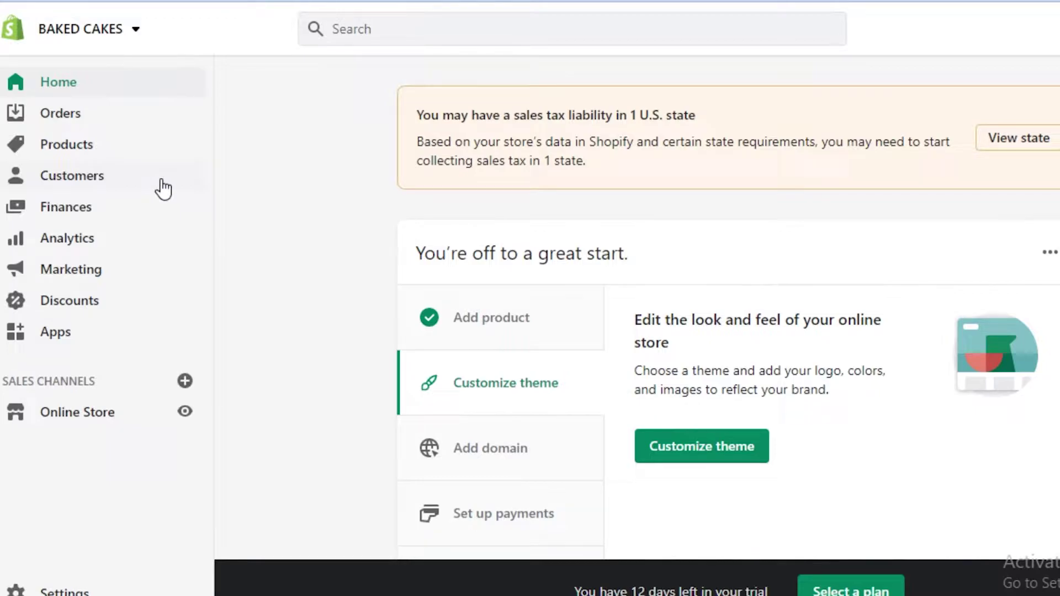
Go to Products and close the Import products by CSV dialog to see the empty list
left_click(79, 156)
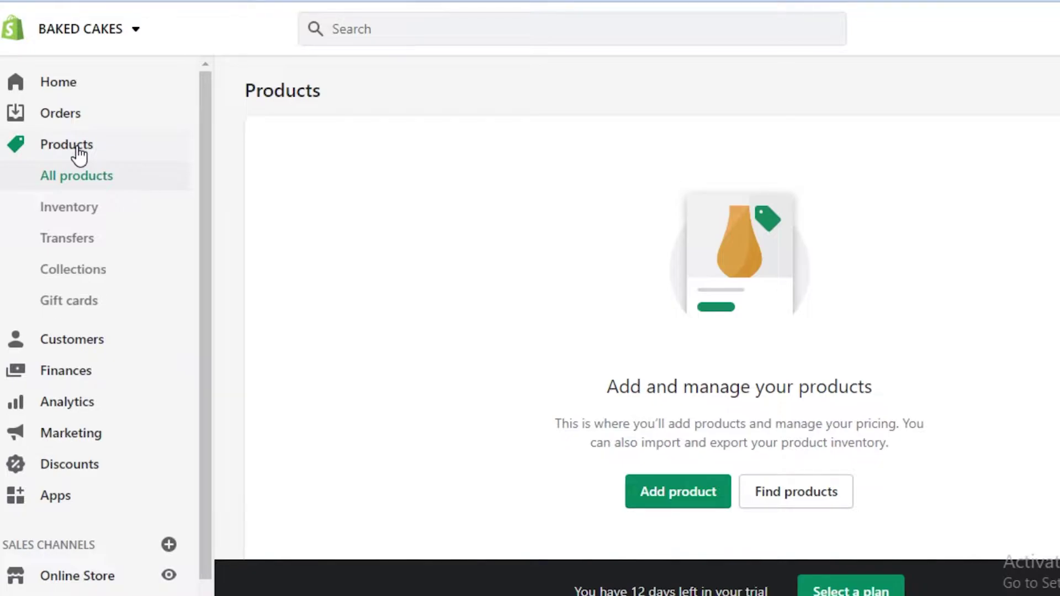
scroll(662, 170, "down", 2)
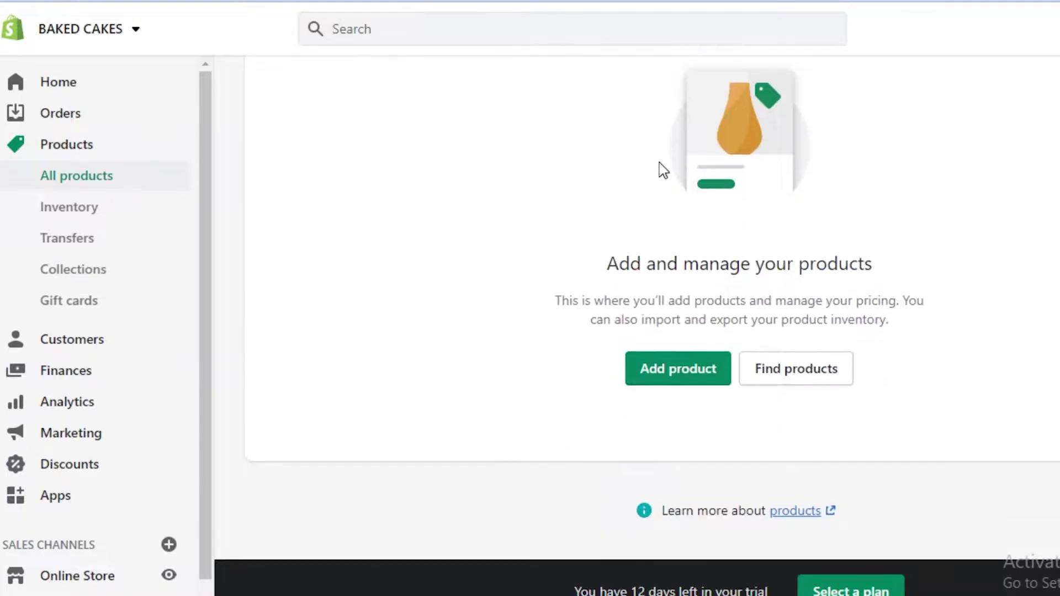
scroll(775, 174, "up", 2)
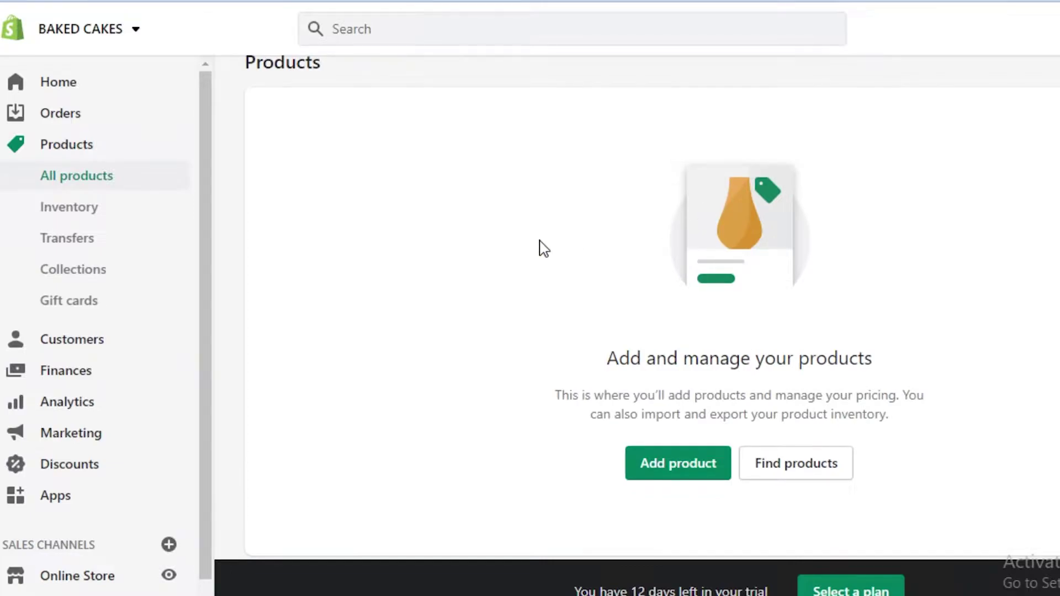
scroll(544, 249, "up", 1)
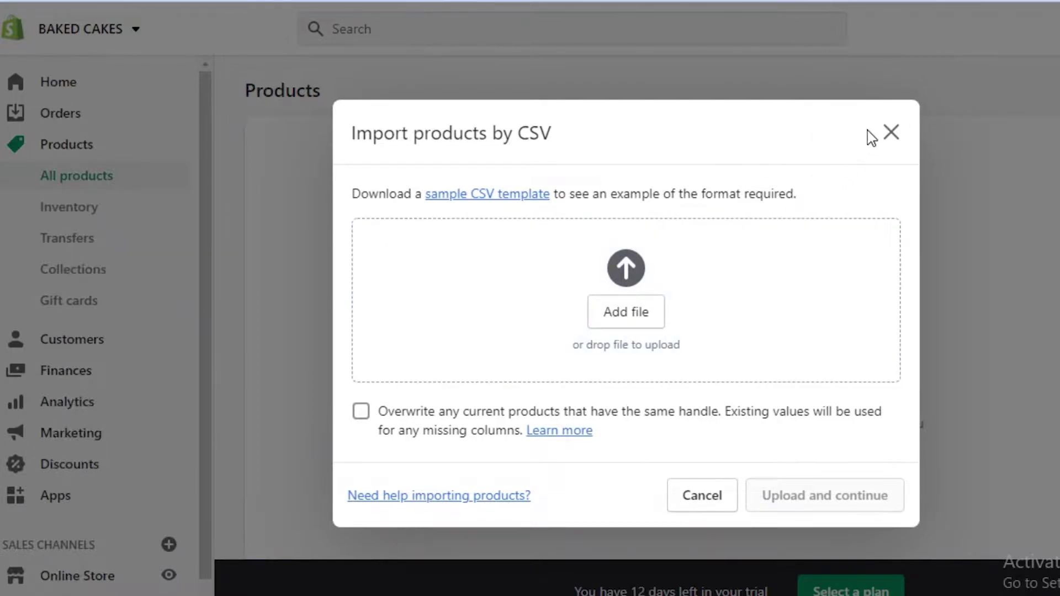
left_click(891, 134)
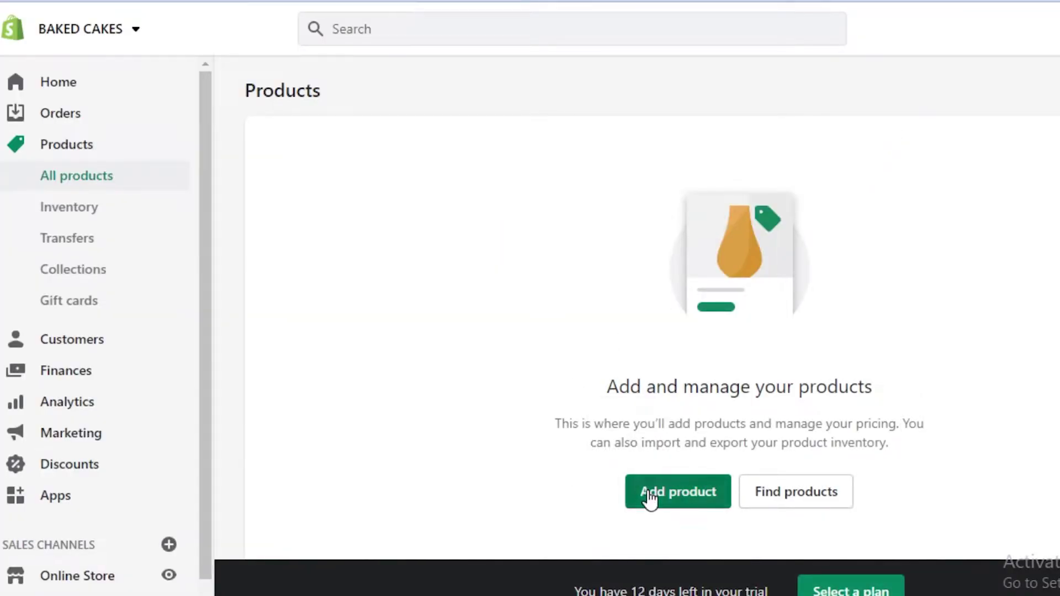
Add a new product titled 'Ruby Earrings'
left_click(650, 498)
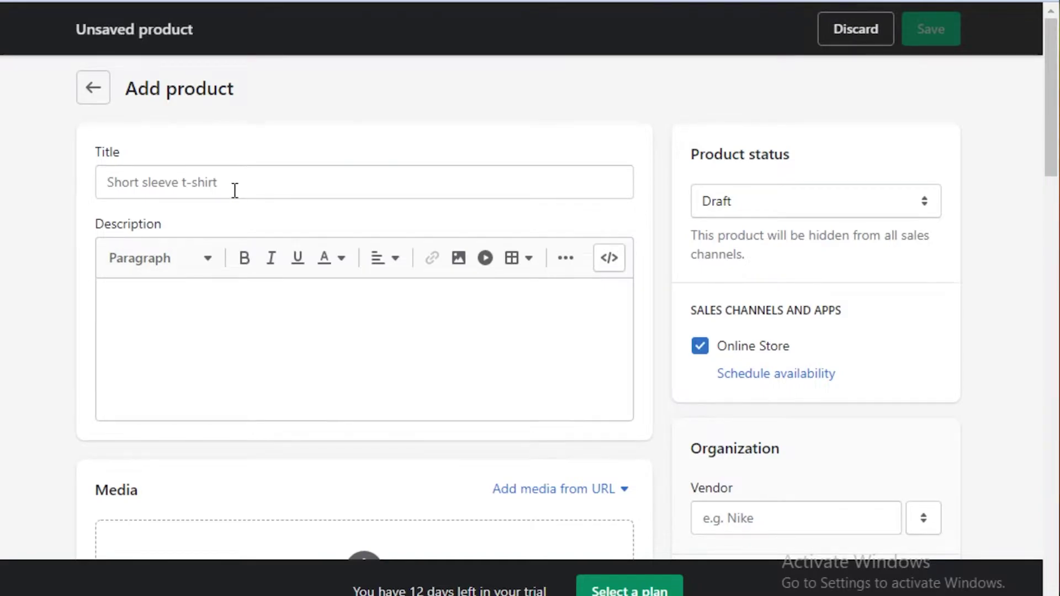
left_click(235, 190)
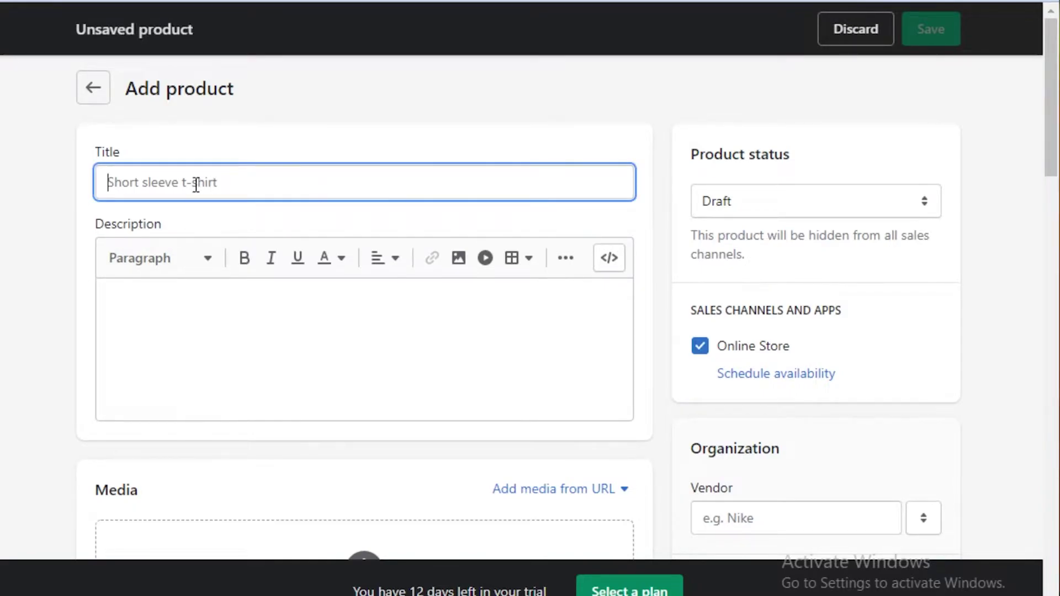
type("Rudy ")
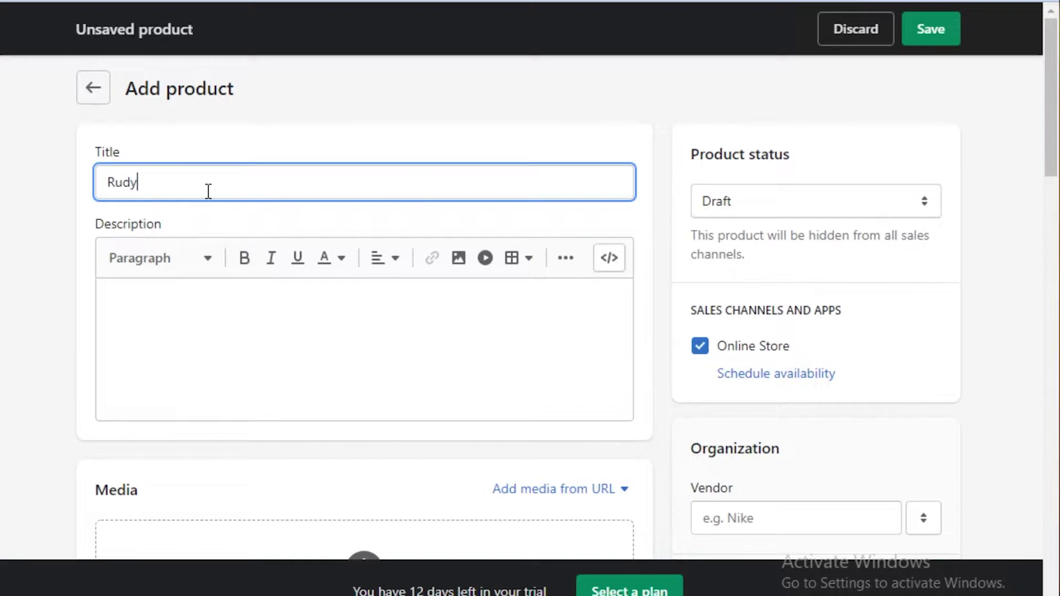
type("y")
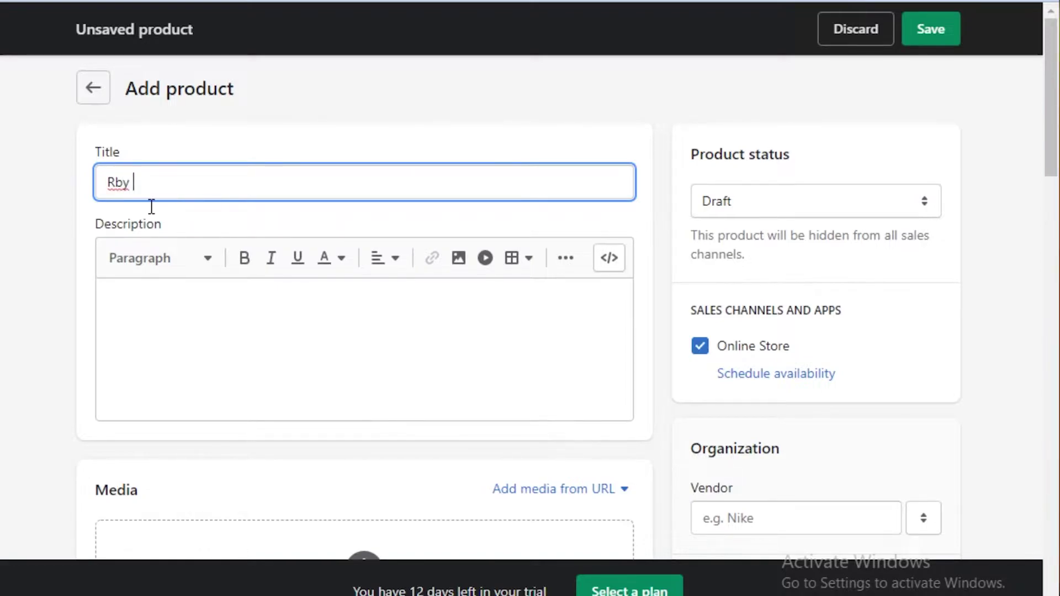
key("BackSpace")
key("BackSpace")
type("uby Earrings")
Write the description '-0,4 MM' and '-Square Cut'
left_click(257, 291)
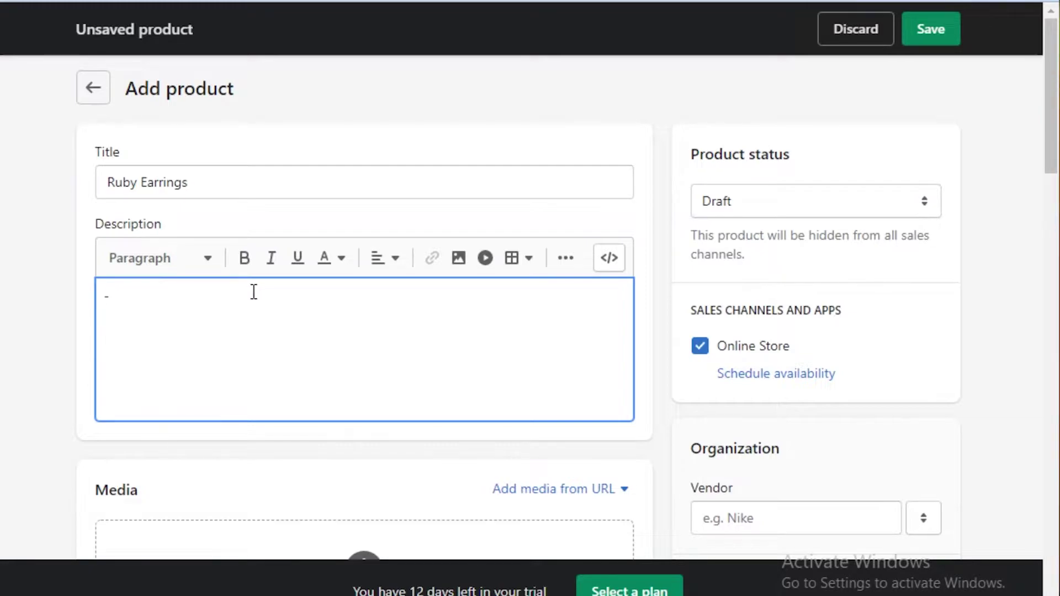
type("-0,4 MM - S")
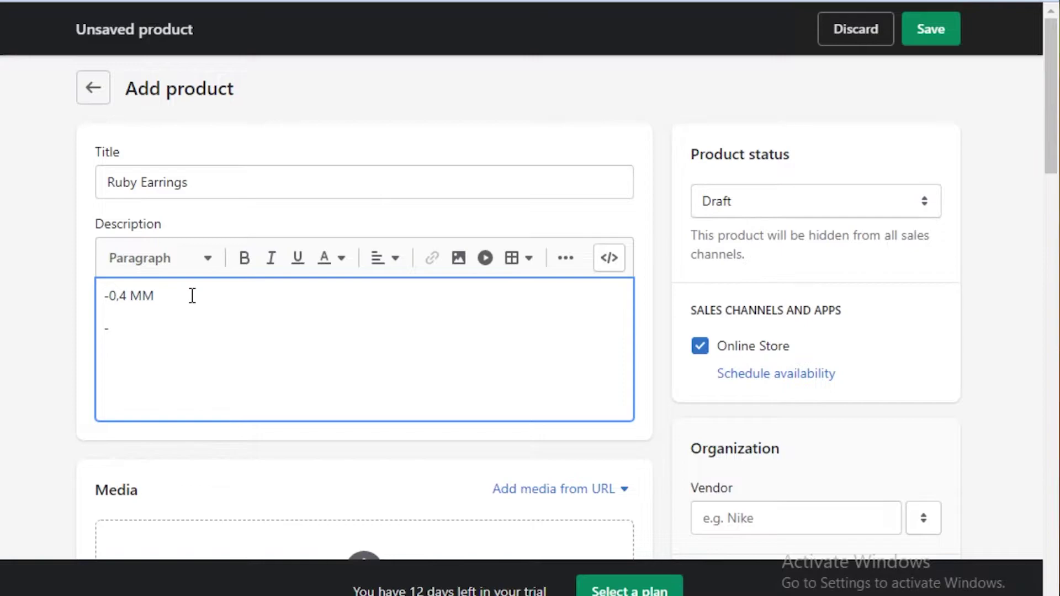
key("BackSpace")
key("BackSpace")
type("Square Cut")
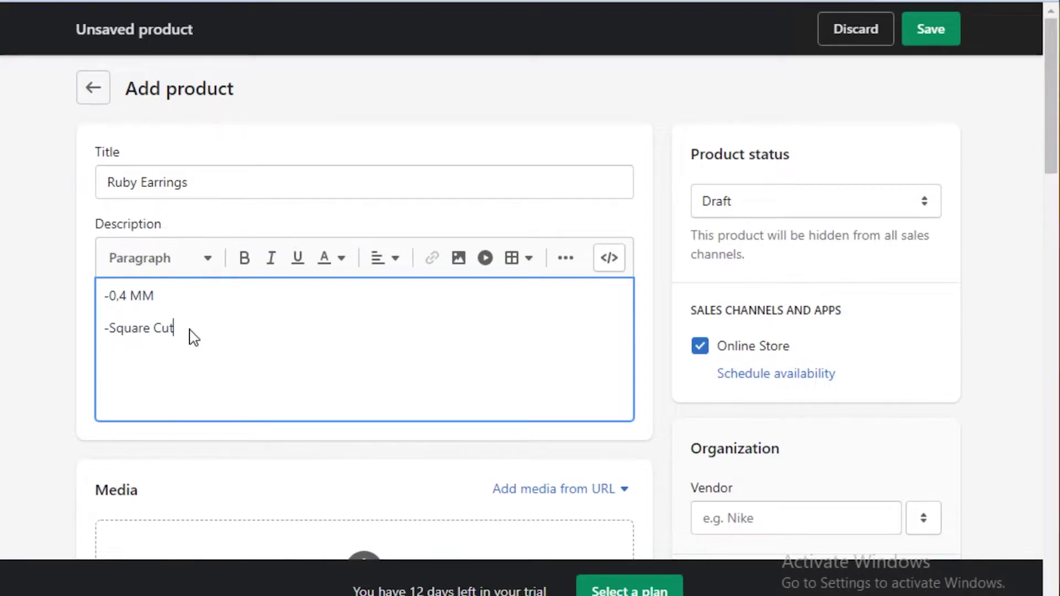
scroll(599, 296, "down", 3)
scroll(573, 303, "up", 3)
left_click(790, 211)
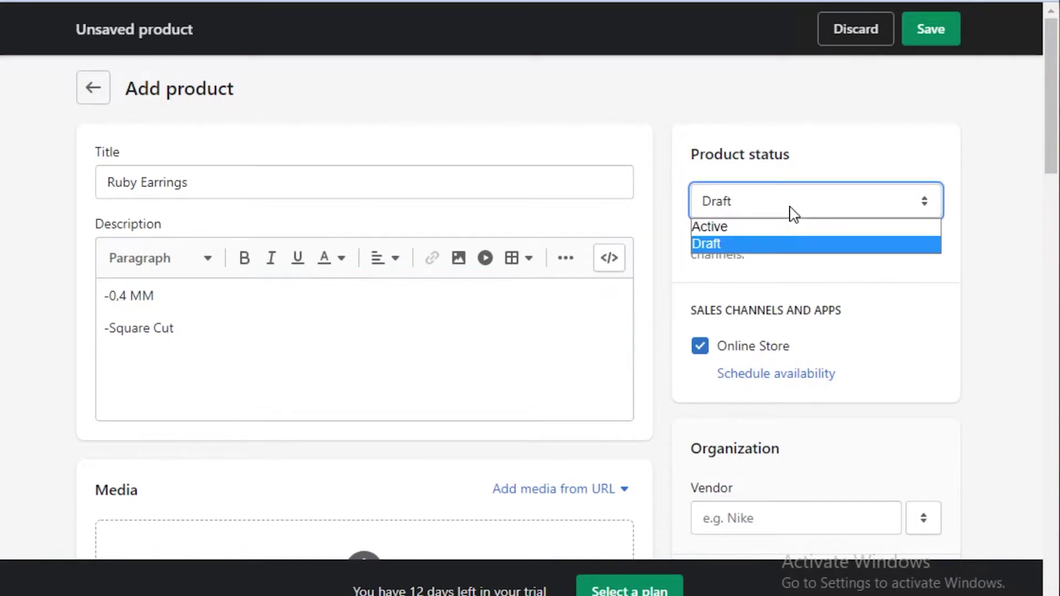
left_click(730, 229)
scroll(166, 447, "down", 3)
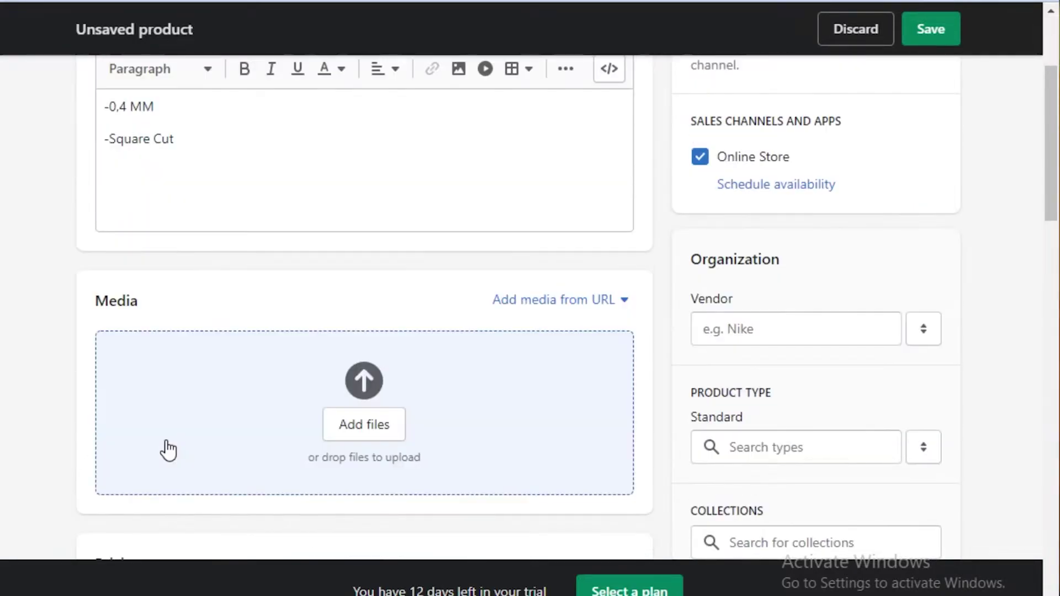
scroll(303, 352, "down", 3)
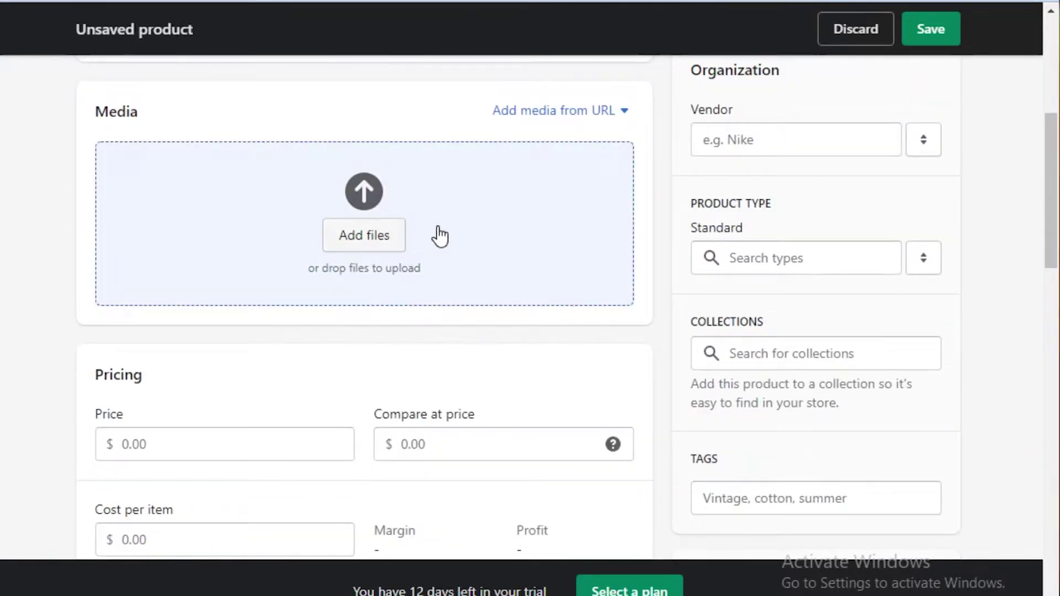
left_click(449, 225)
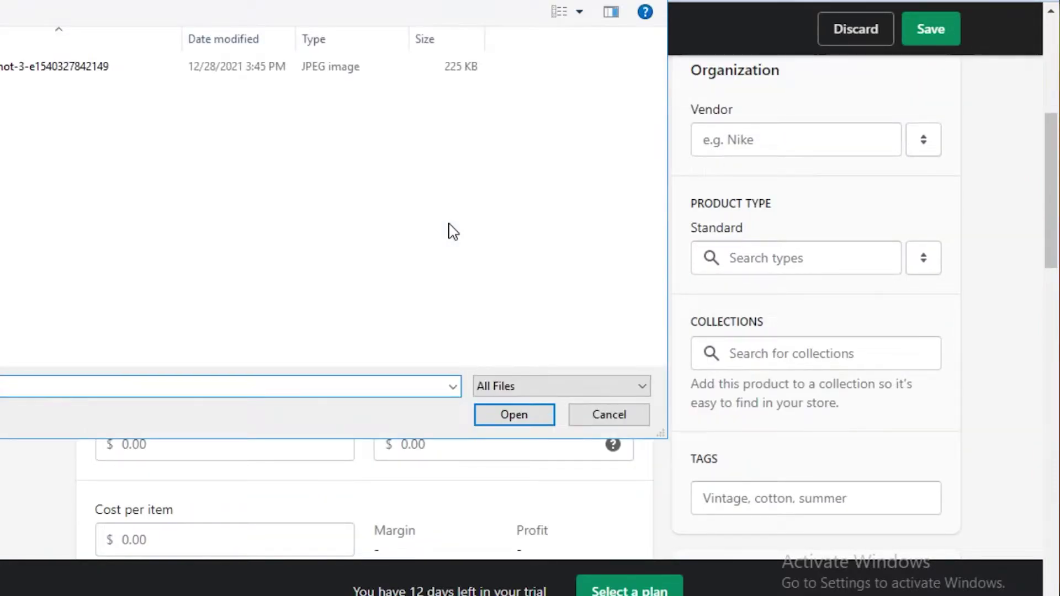
left_click(607, 420)
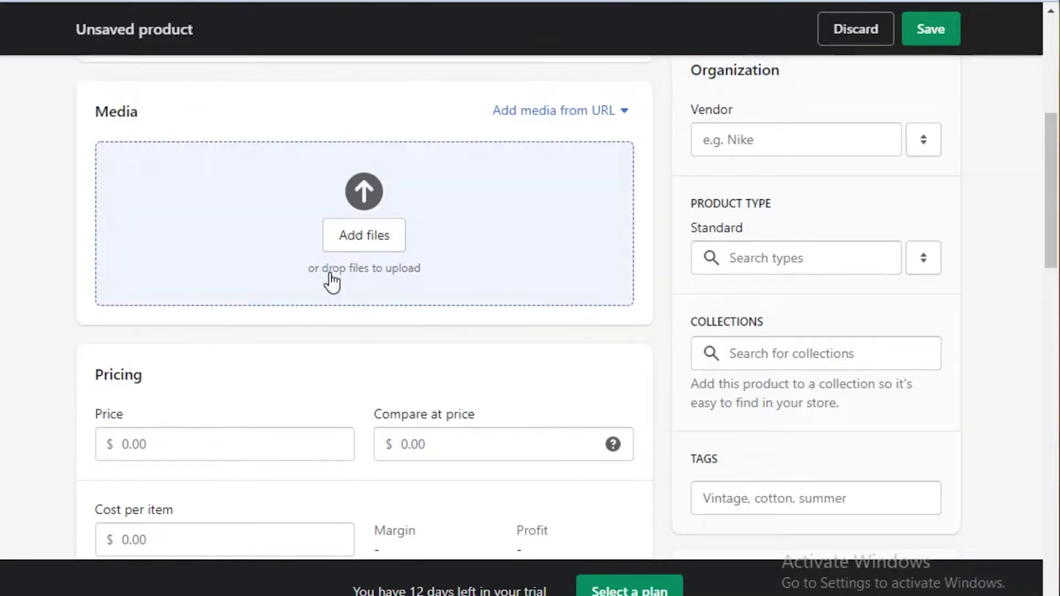
scroll(306, 220, "down", 3)
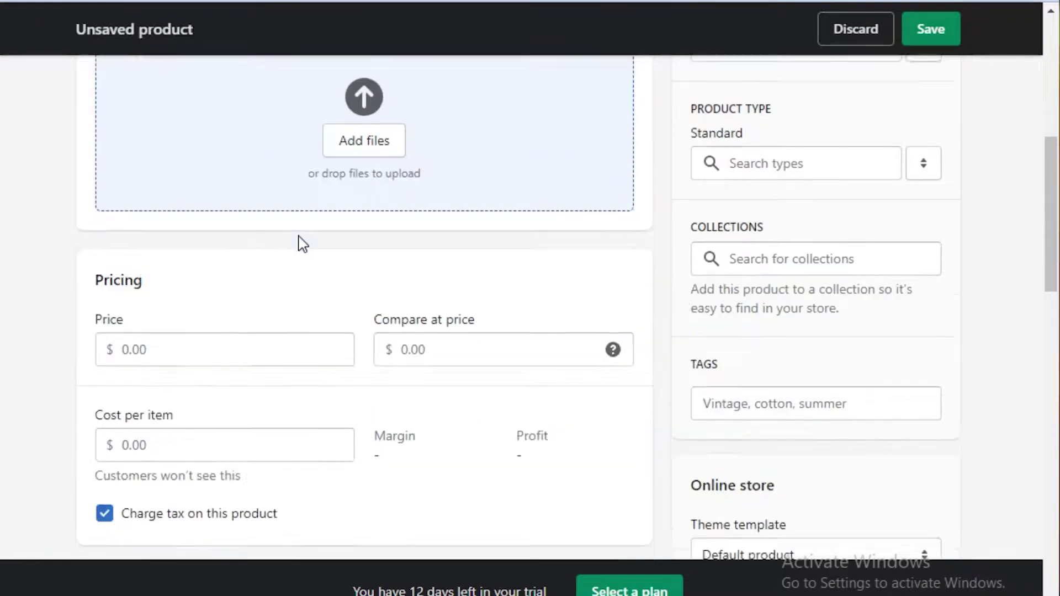
left_click(245, 253)
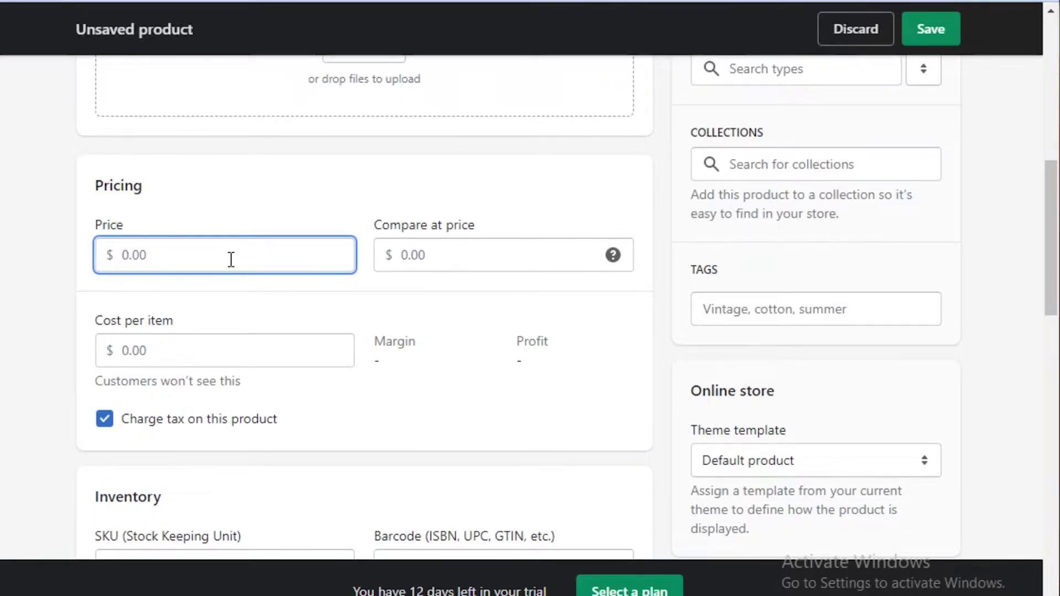
Enter a 35.00 price and 20.00 cost per item, giving 42.9% margin and $15.00 profit
scroll(223, 268, "down", 2)
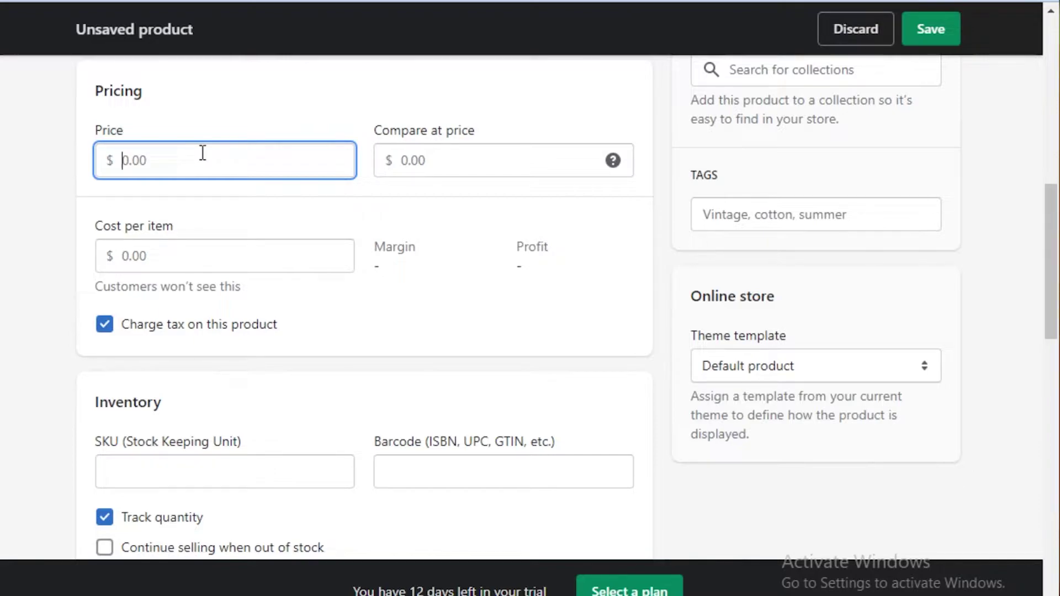
type("35")
left_click(296, 259)
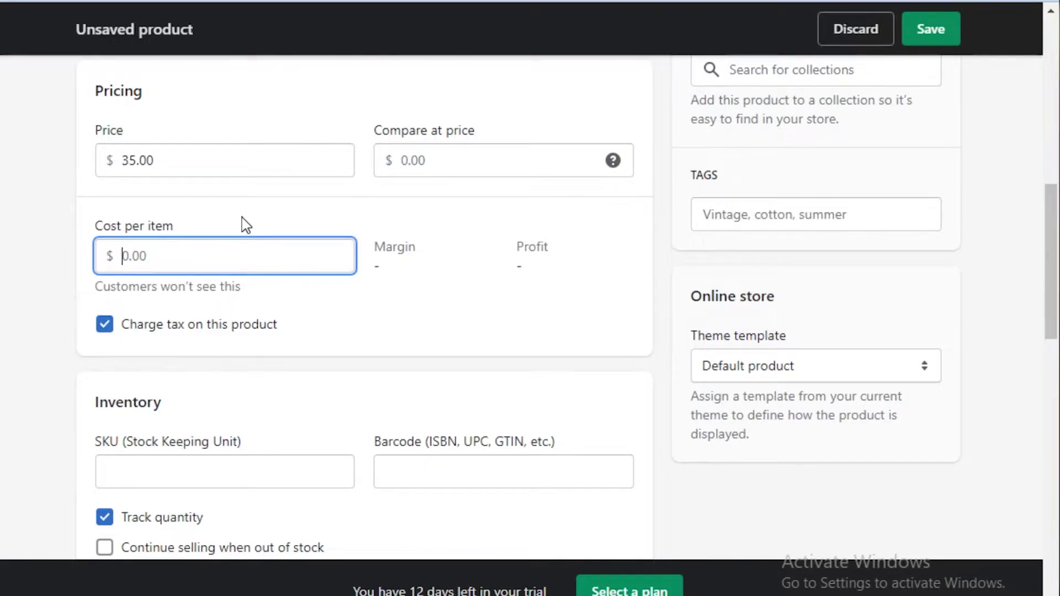
type("20")
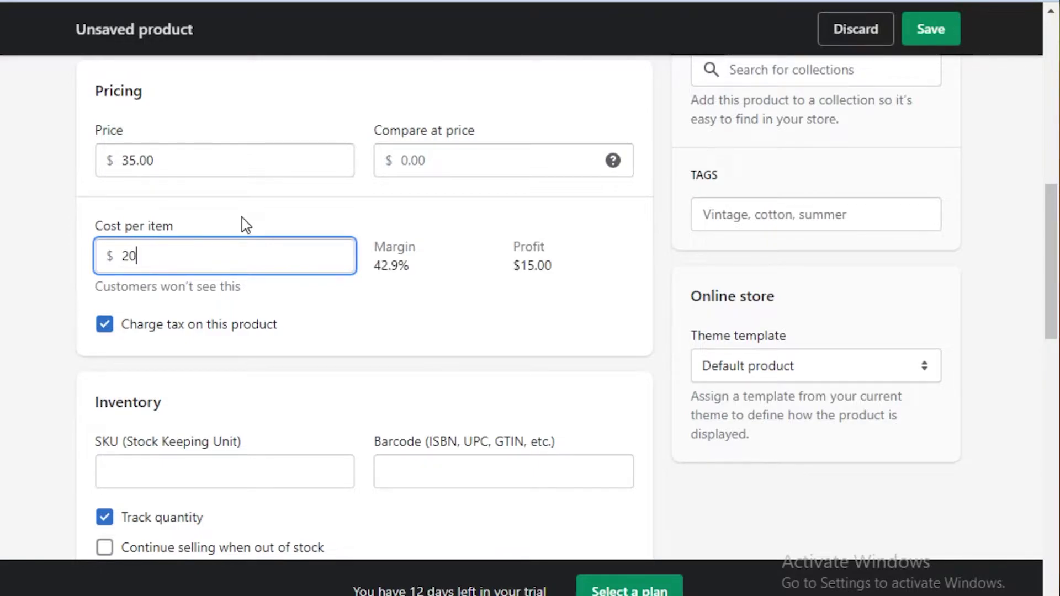
left_click(381, 255)
triple_click(577, 267)
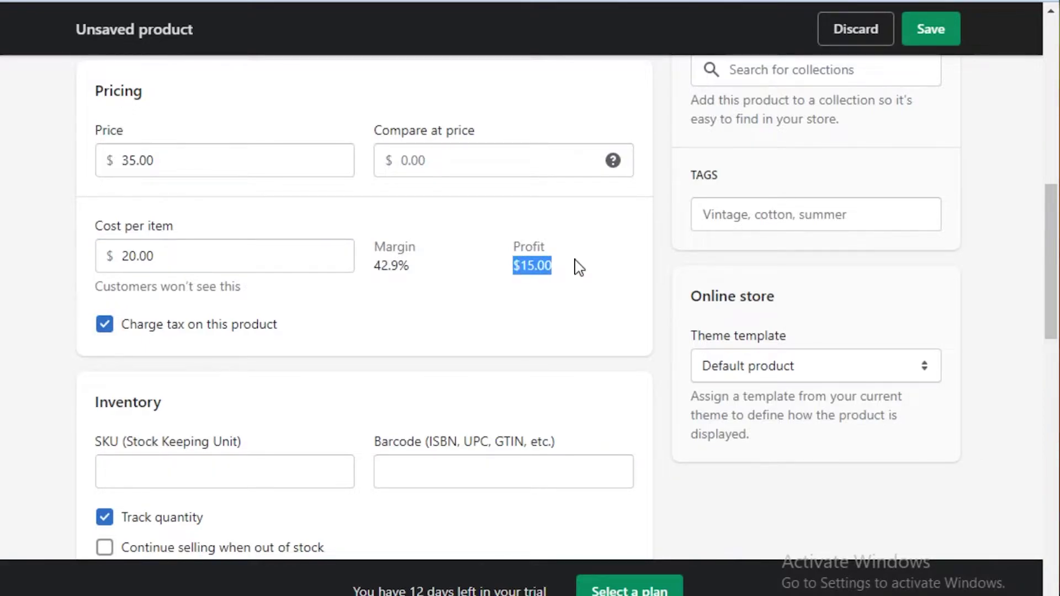
left_click(577, 267)
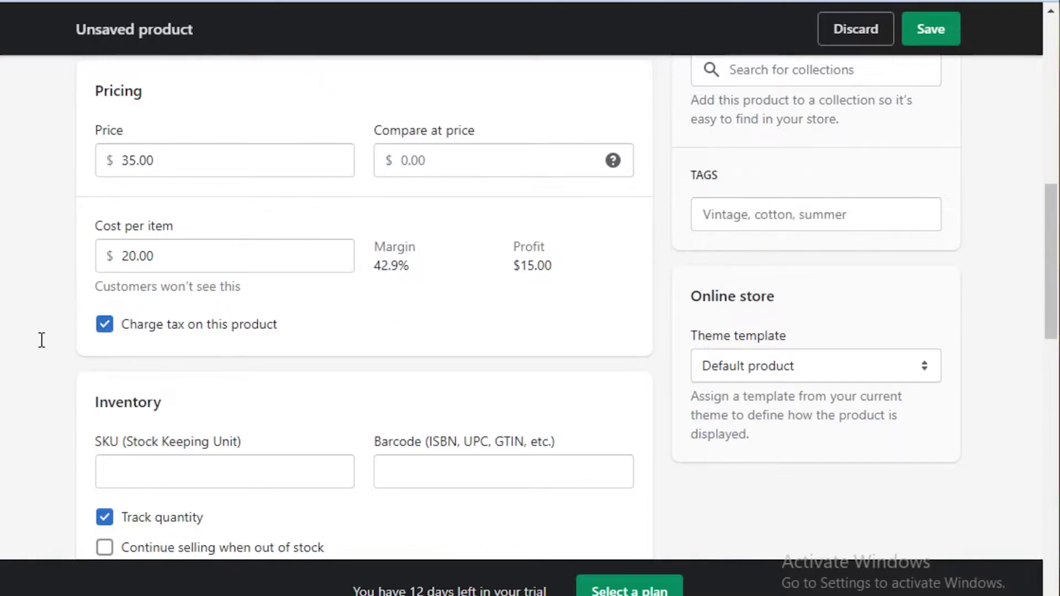
scroll(42, 338, "up", 2)
scroll(194, 326, "up", 3)
scroll(127, 350, "up", 5)
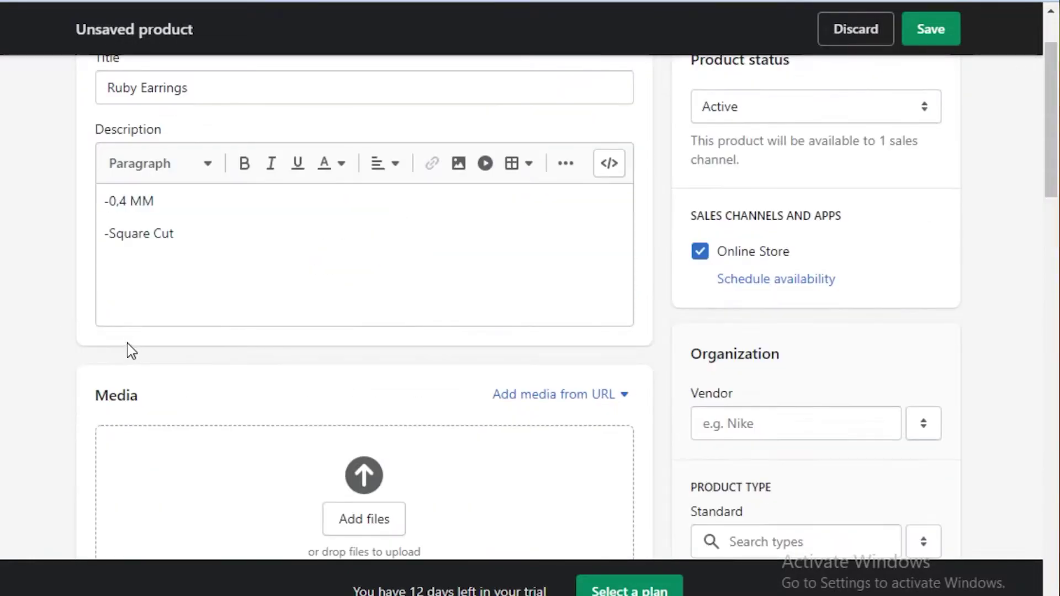
scroll(127, 348, "down", 12)
scroll(127, 346, "up", 3)
scroll(126, 345, "up", 2)
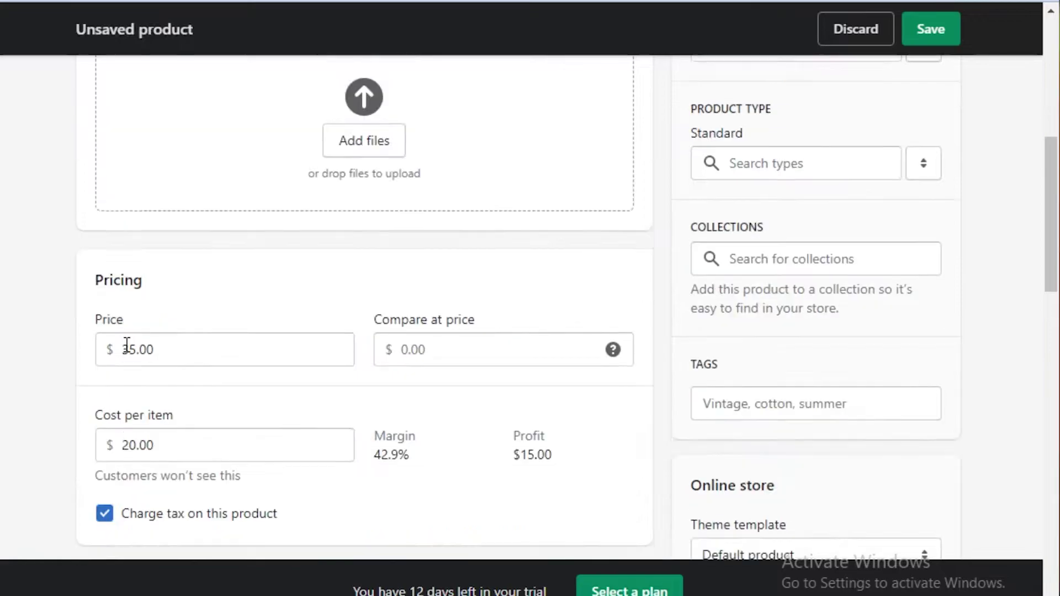
scroll(123, 346, "up", 5)
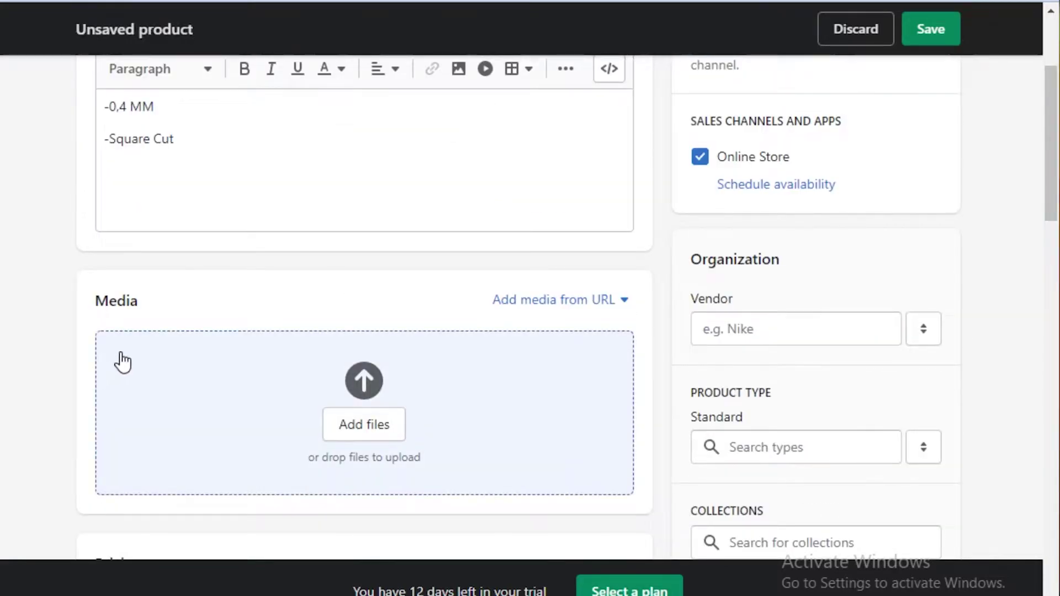
scroll(118, 362, "up", 3)
scroll(232, 335, "down", 8)
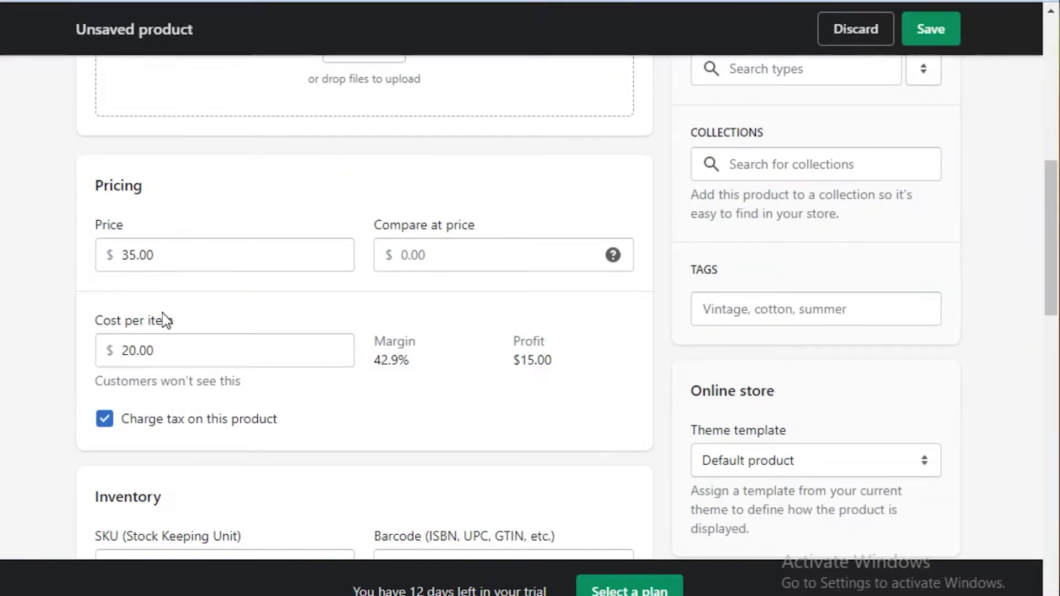
scroll(163, 319, "down", 2)
scroll(326, 378, "down", 10)
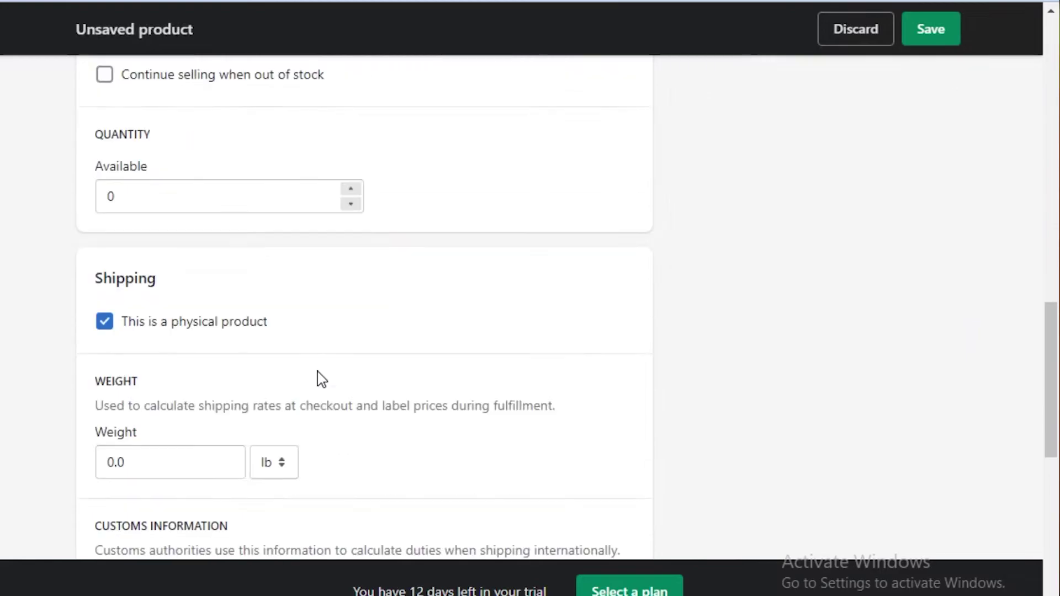
scroll(321, 376, "up", 5)
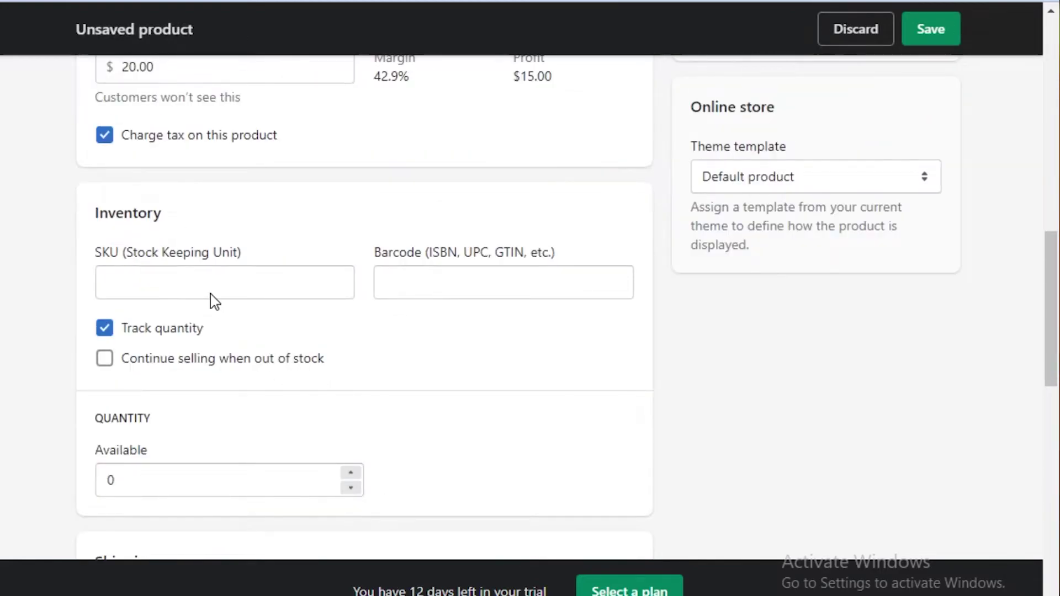
Set the SKU to KAS342, leaving the barcode empty
left_click(212, 293)
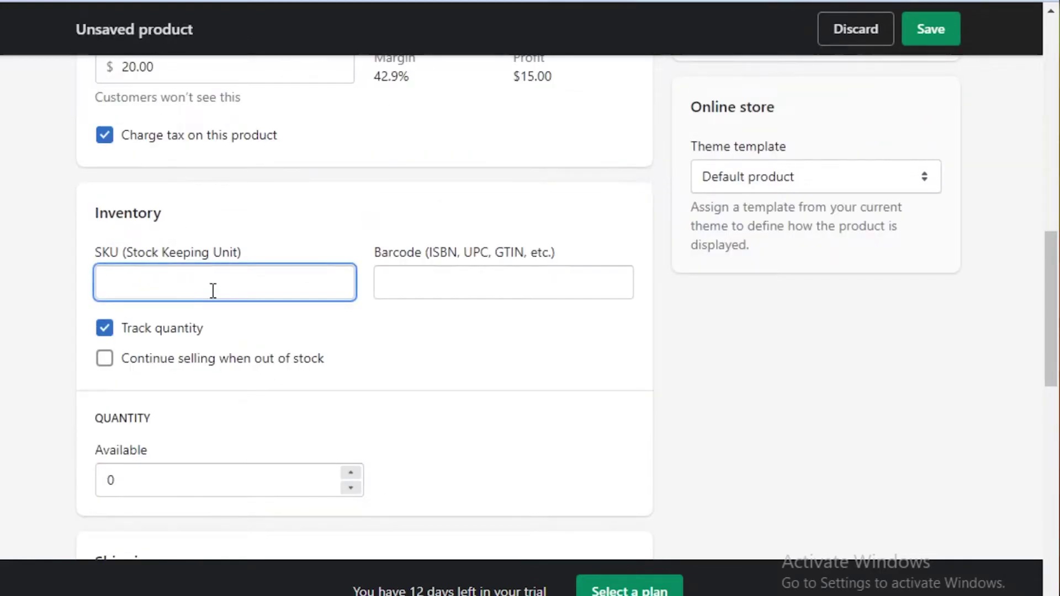
type("KAS@")
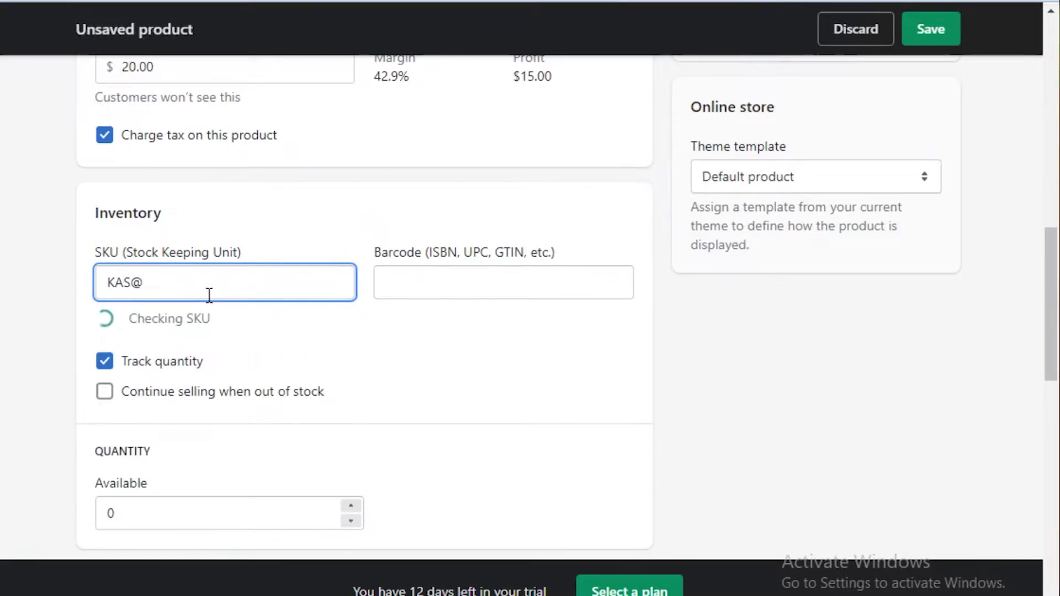
key("BackSpace")
type("3")
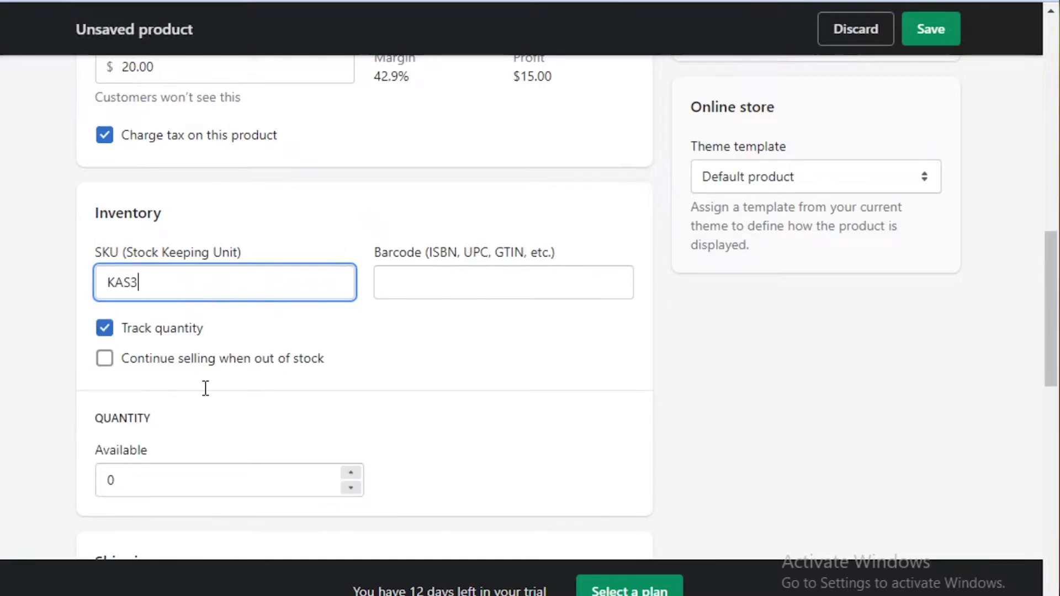
type("42")
left_click(444, 281)
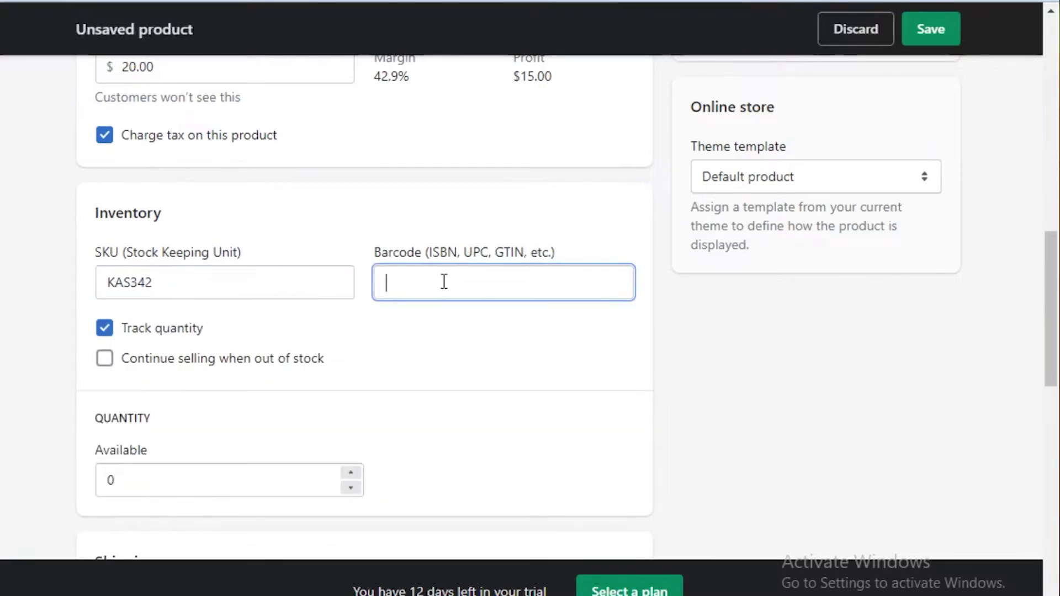
left_click(275, 373)
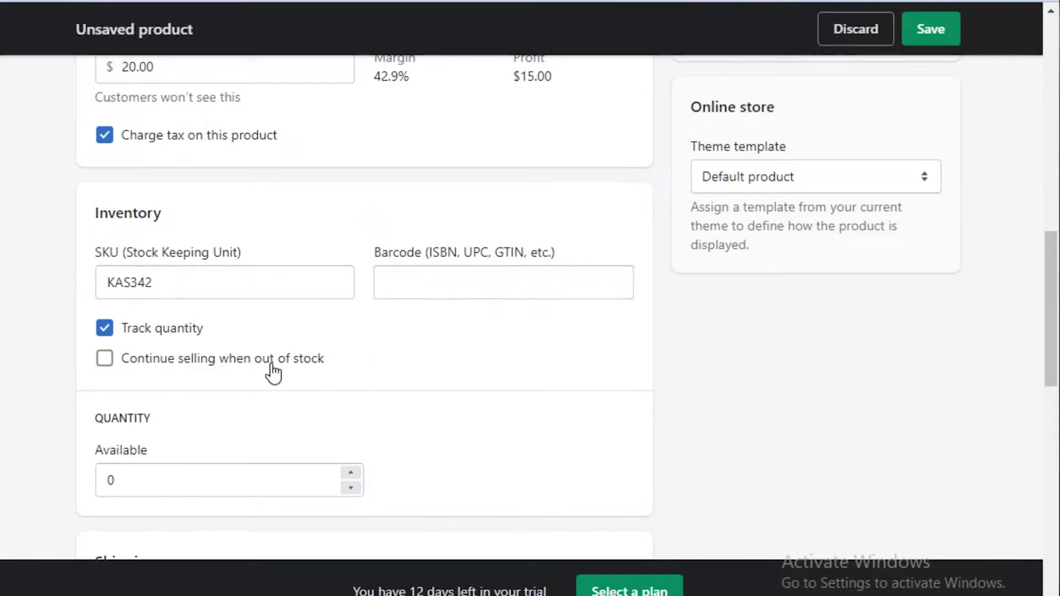
Keep inventory tracked, allow selling when out of stock, and make 100 units available
left_click(163, 330)
left_click(163, 329)
scroll(358, 319, "down", 2)
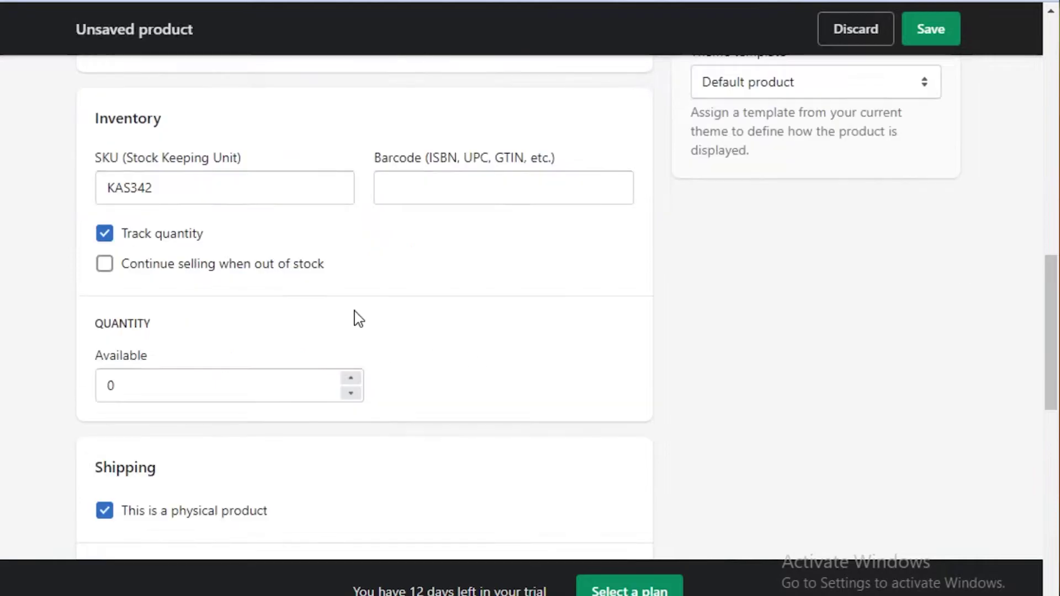
left_click(286, 263)
left_click(155, 383)
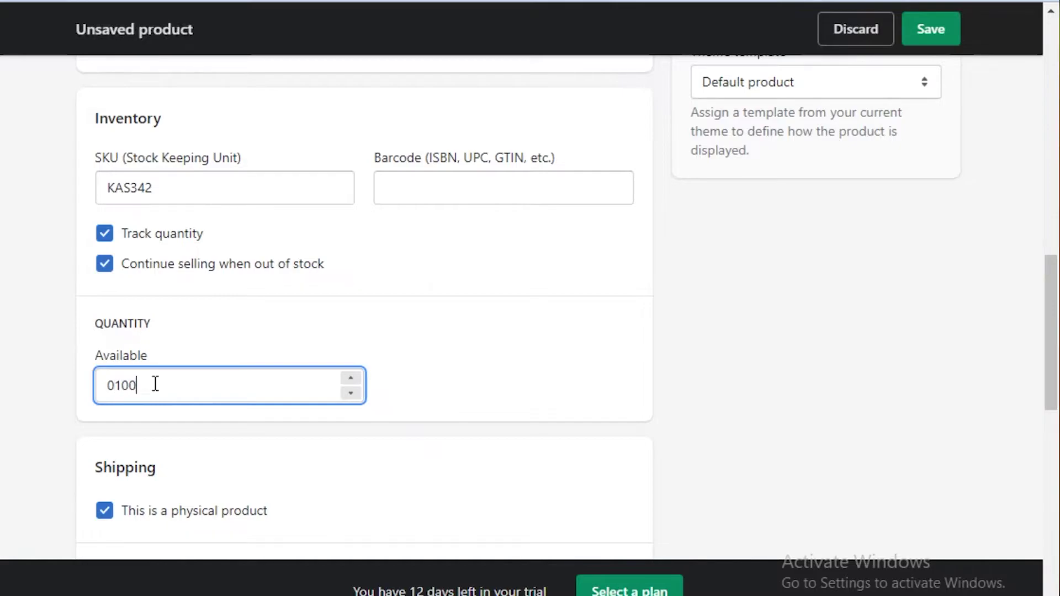
type("100")
left_click(669, 322)
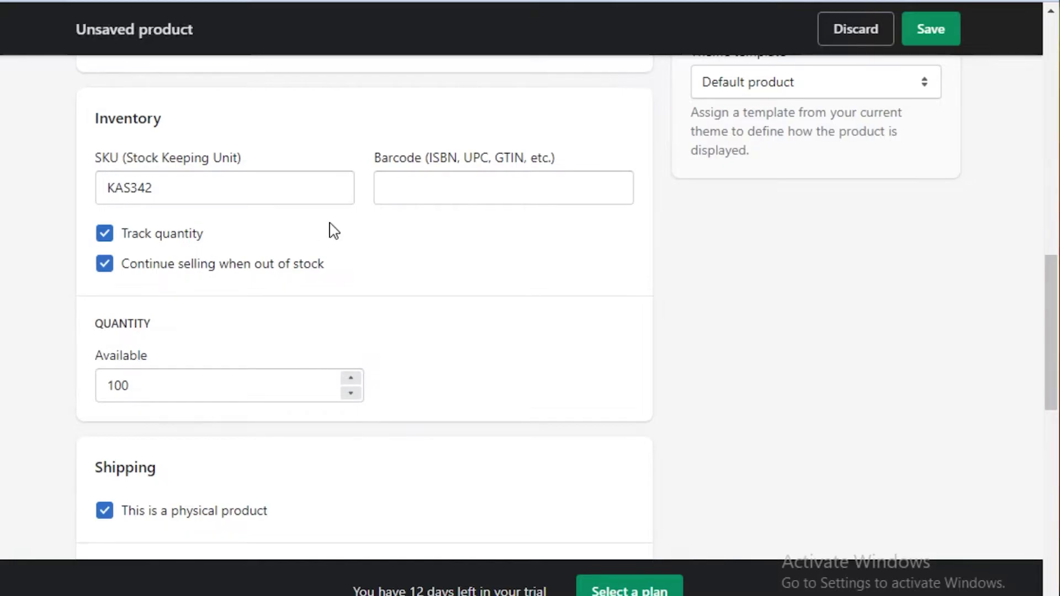
Turn on product options and choose Style as the option name
scroll(300, 283, "down", 4)
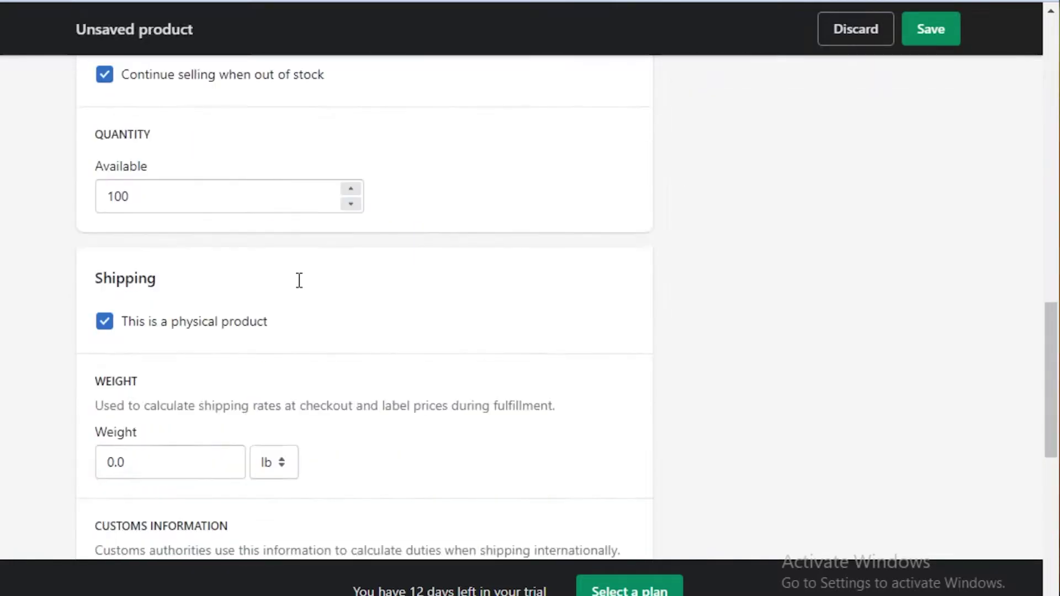
scroll(298, 279, "up", 2)
scroll(127, 264, "up", 3)
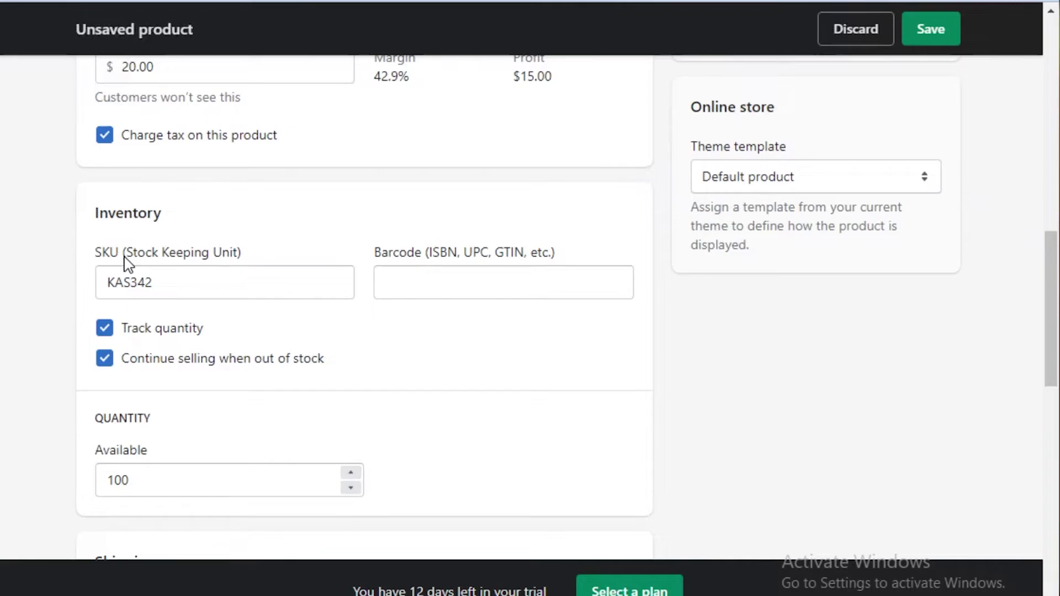
scroll(123, 285, "down", 5)
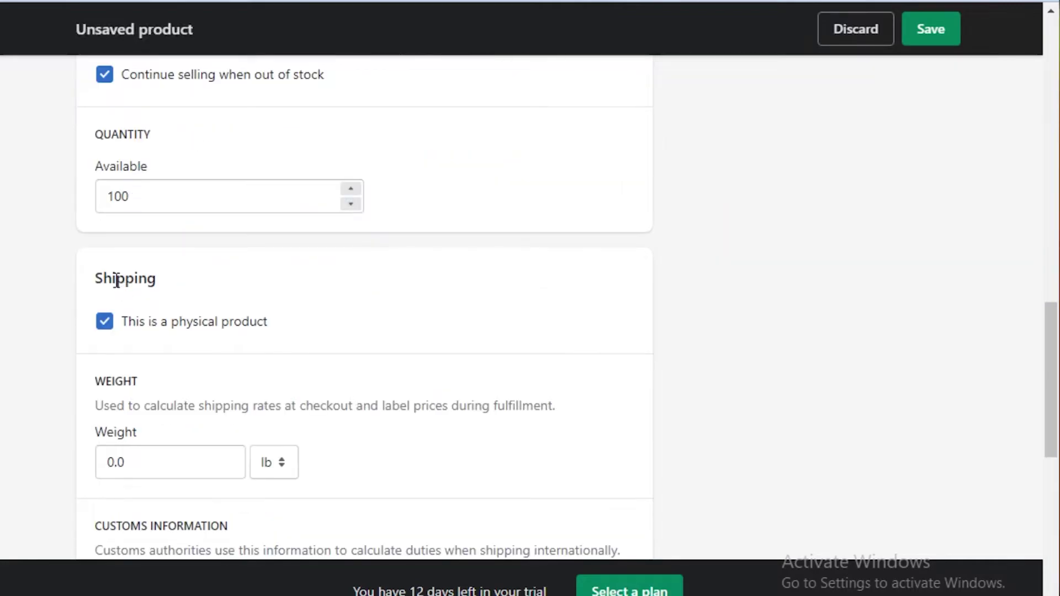
scroll(139, 333, "down", 2)
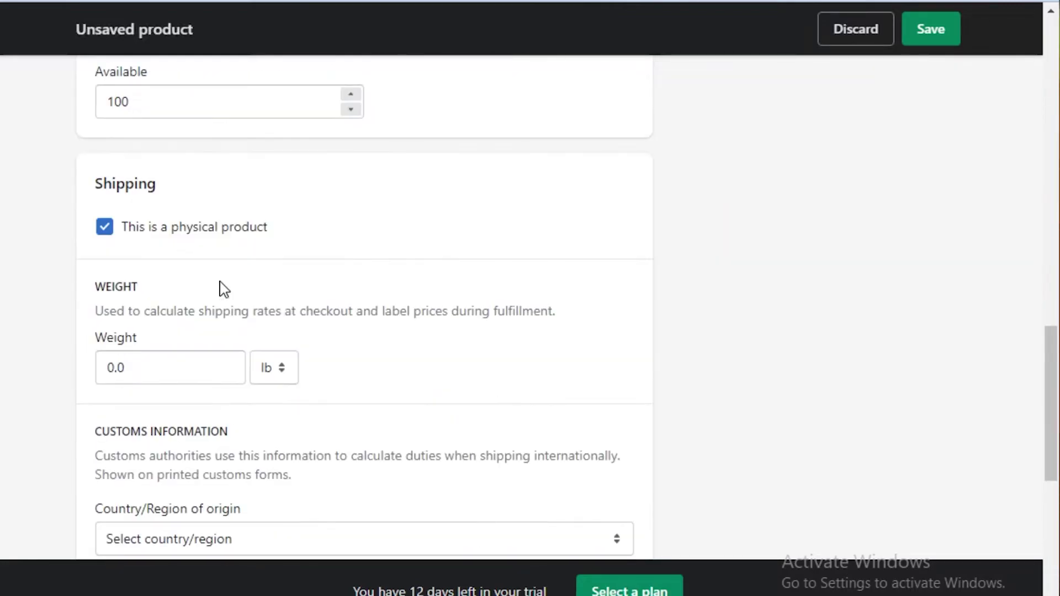
scroll(303, 246, "down", 7)
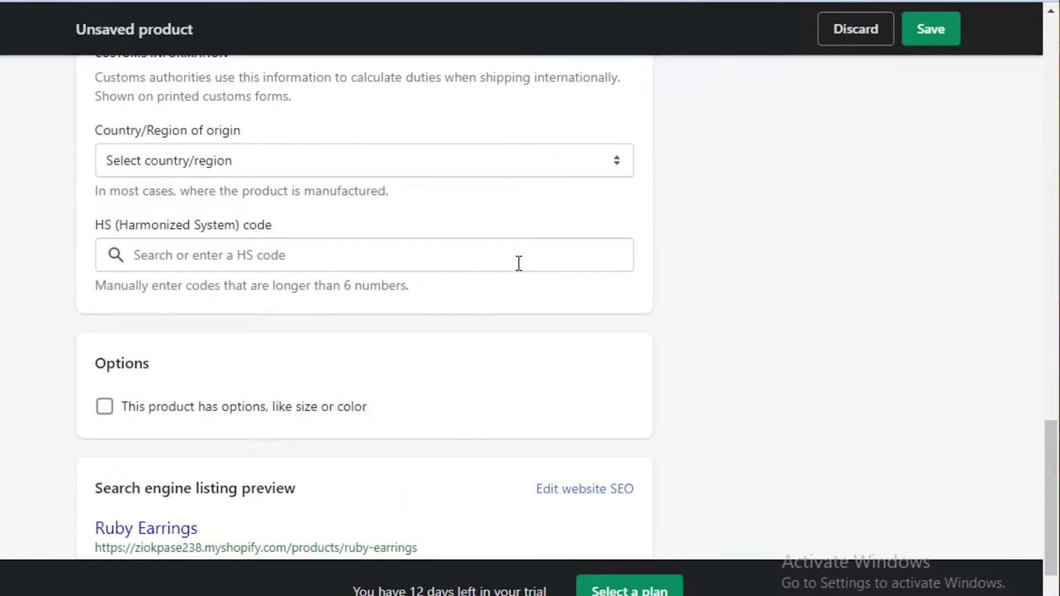
scroll(519, 263, "down", 3)
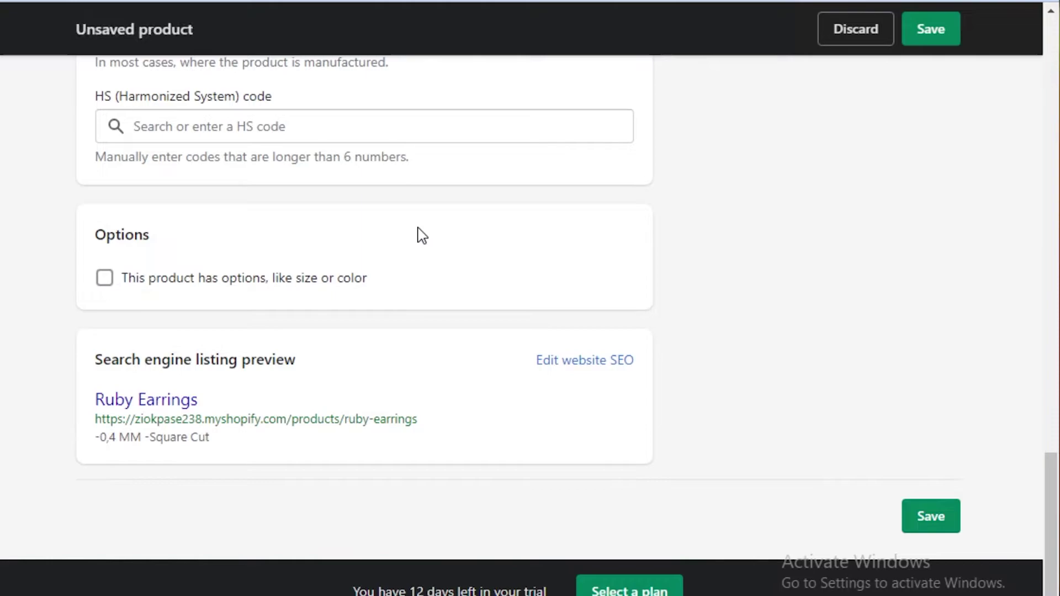
left_click(112, 279)
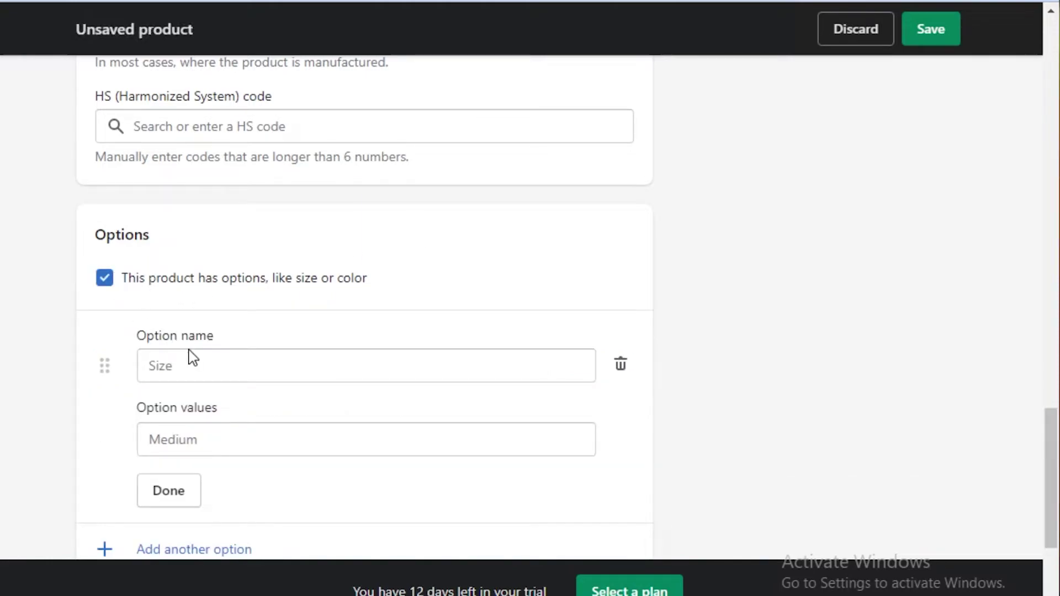
left_click(191, 352)
scroll(191, 351, "down", 3)
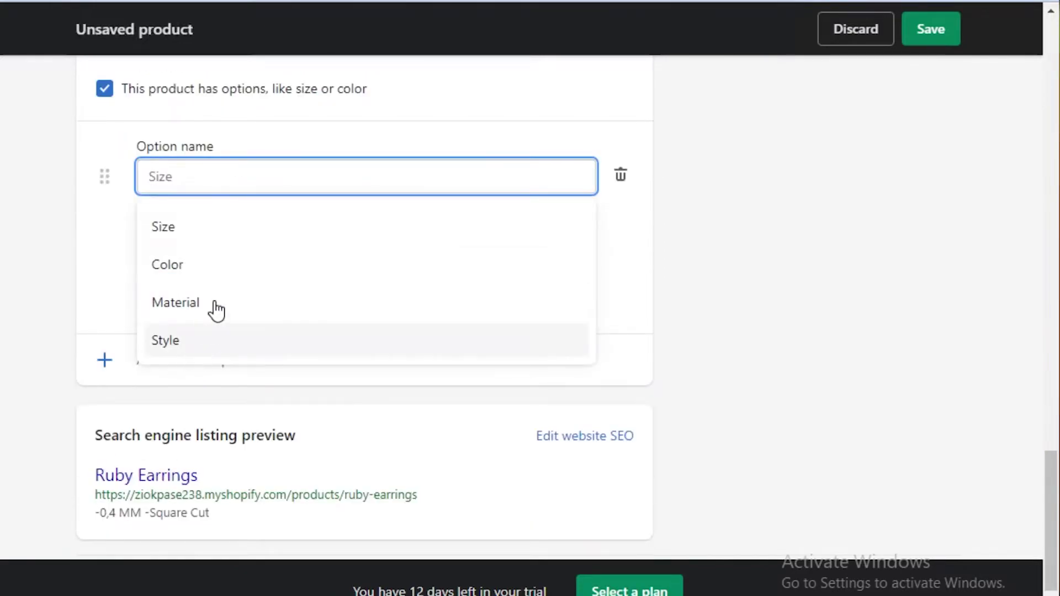
left_click(196, 337)
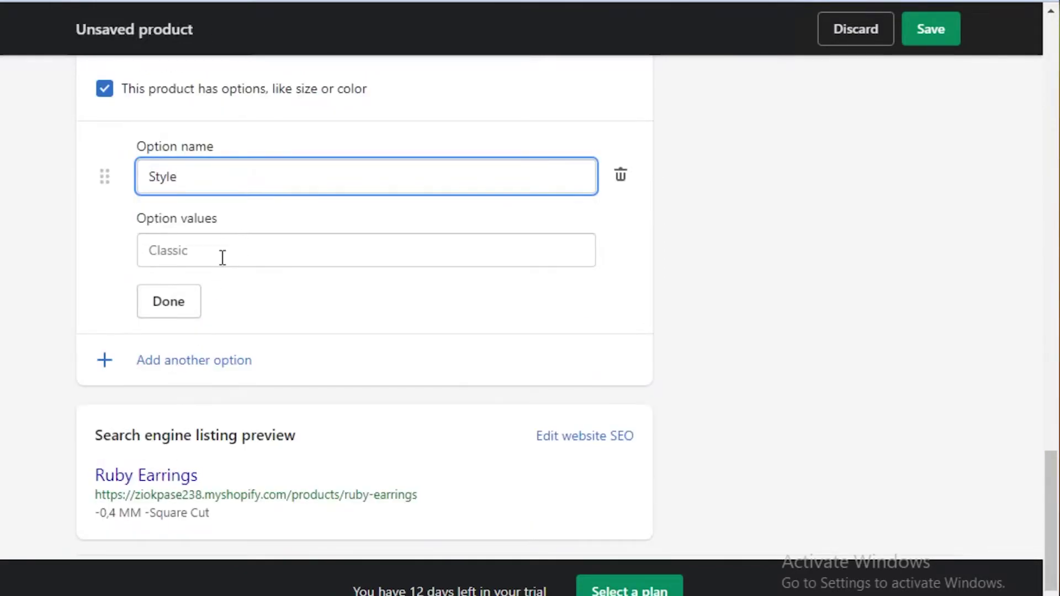
Enter the Style values Sqaure Cut, Round Cut and Oval Cut and finish the option
left_click(222, 258)
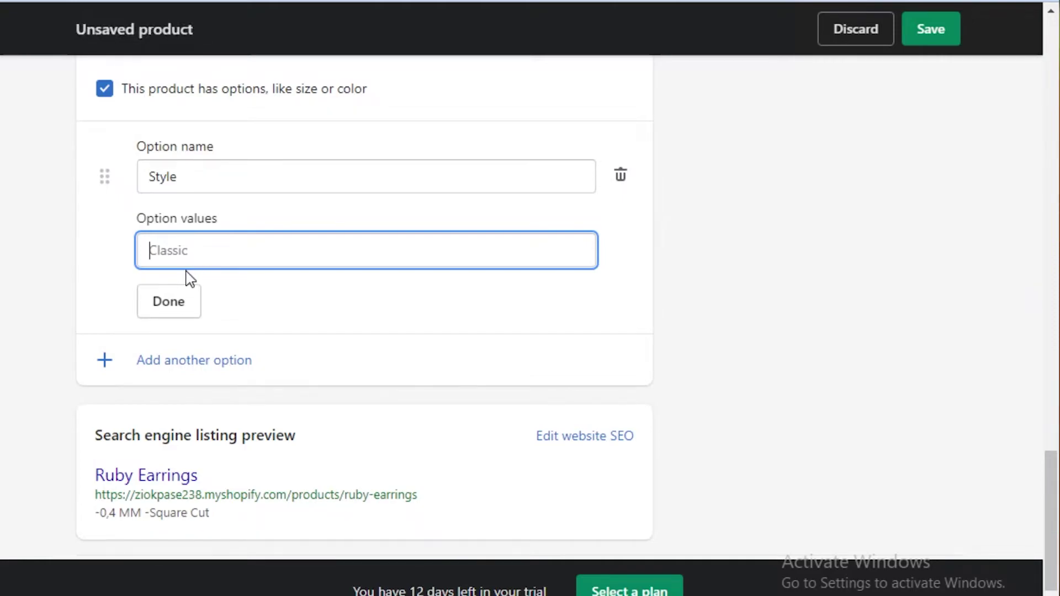
type("A")
type("qaure Cut")
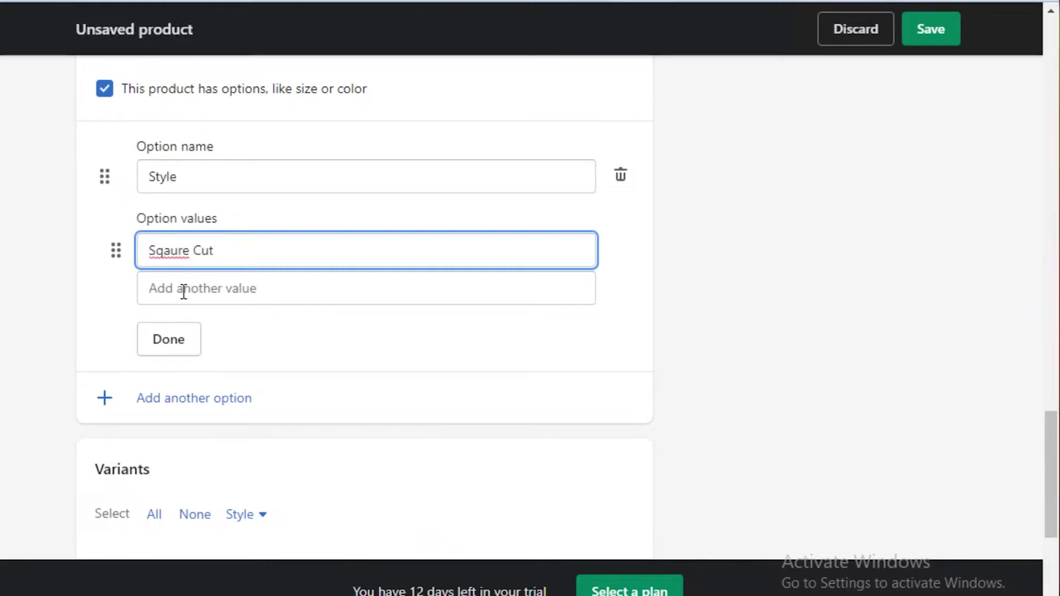
left_click(181, 292)
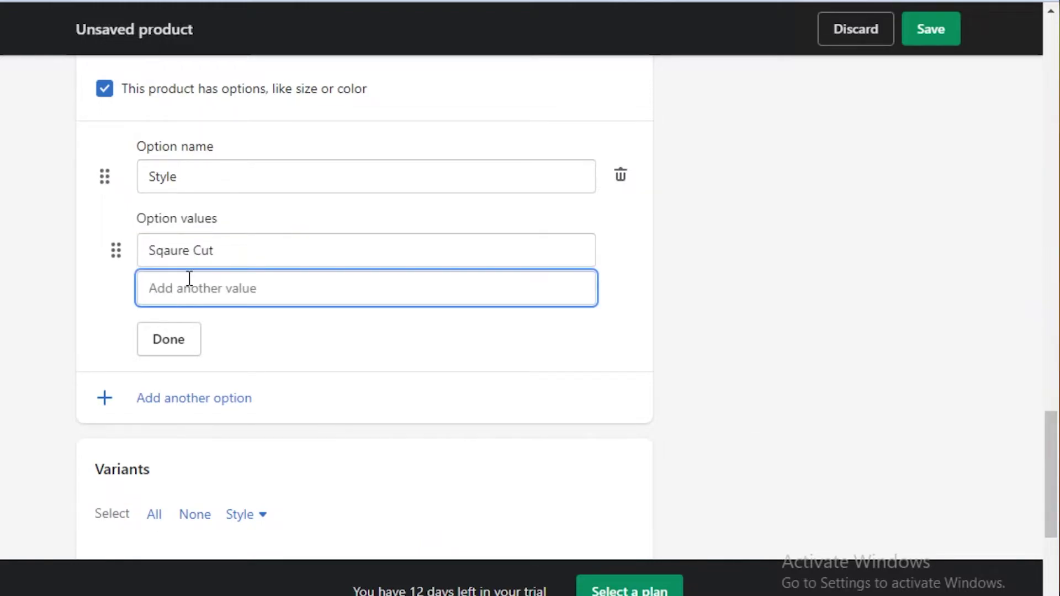
type("Round Cut")
left_click(157, 324)
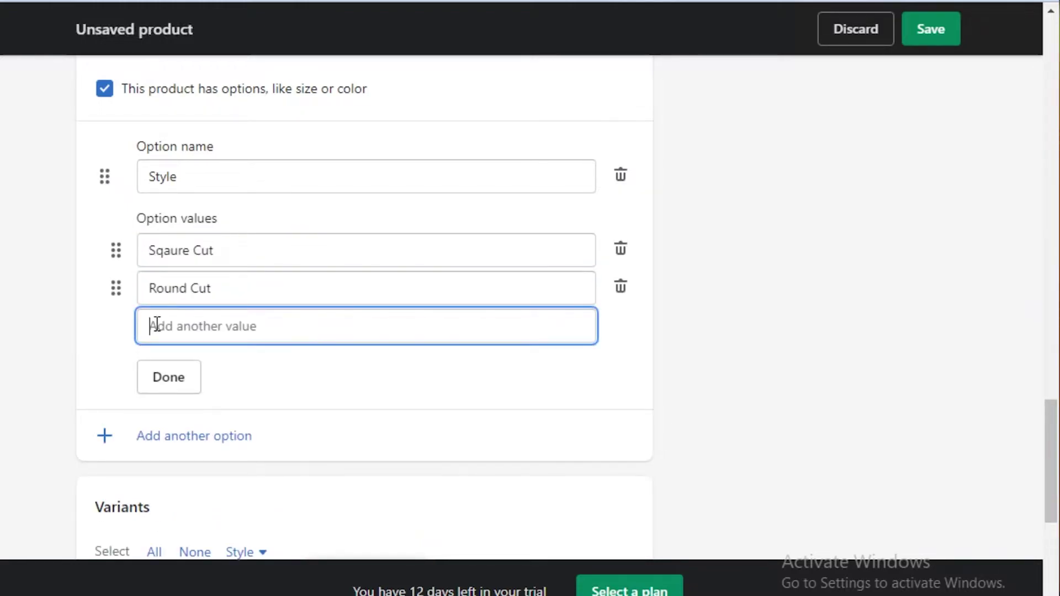
type("Oval Cut")
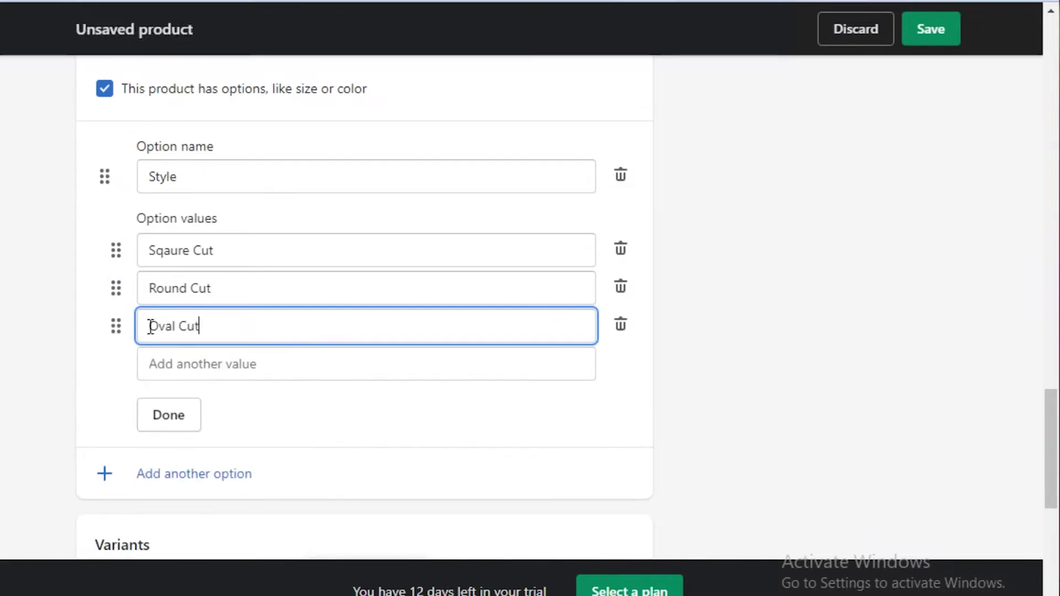
left_click(541, 166)
left_click(826, 246)
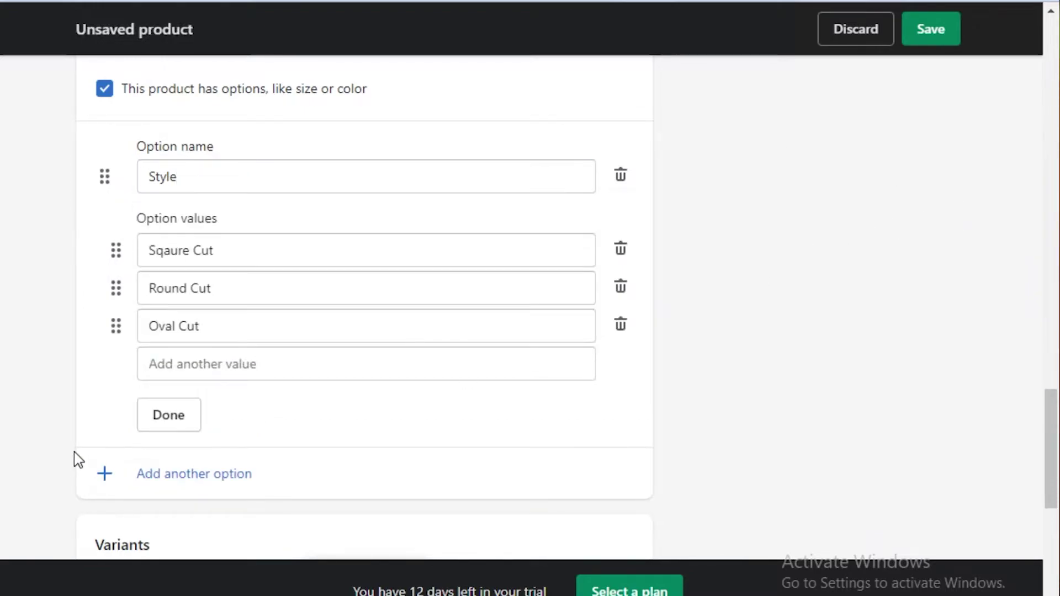
left_click(176, 422)
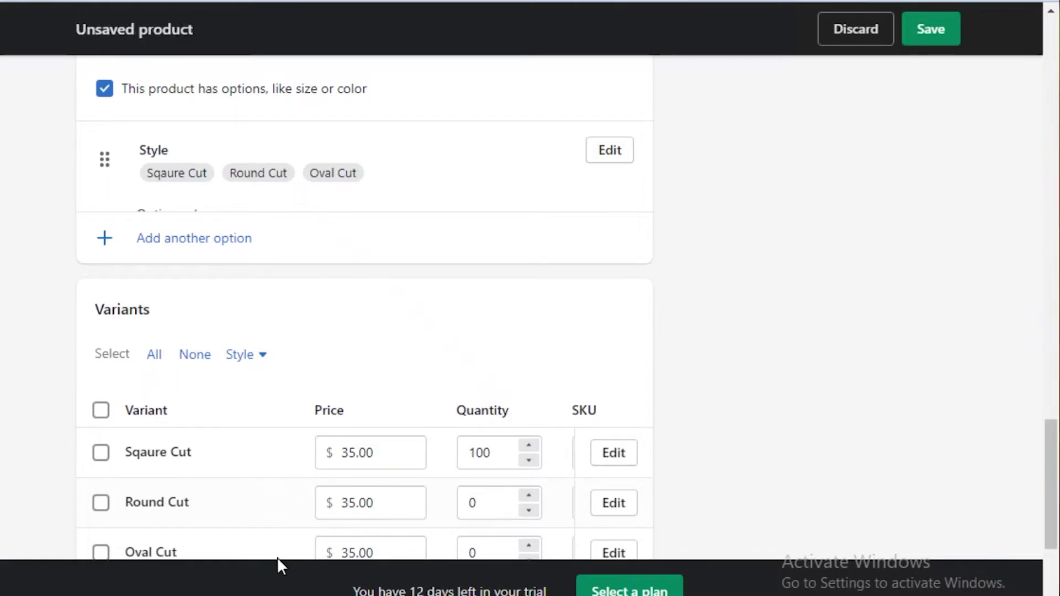
scroll(753, 327, "down", 5)
scroll(759, 327, "up", 2)
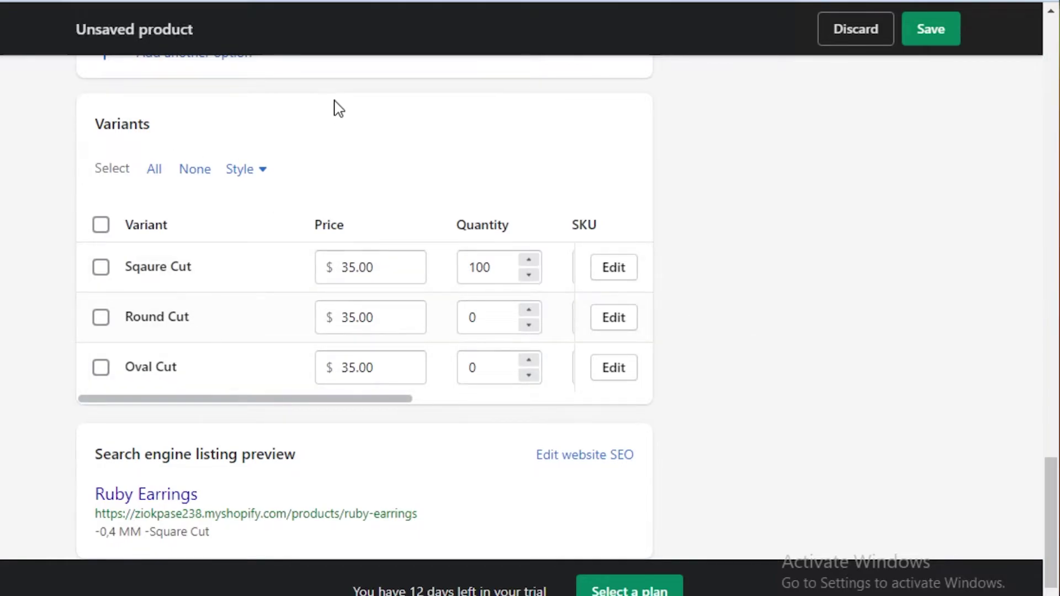
scroll(554, 400, "down", 2)
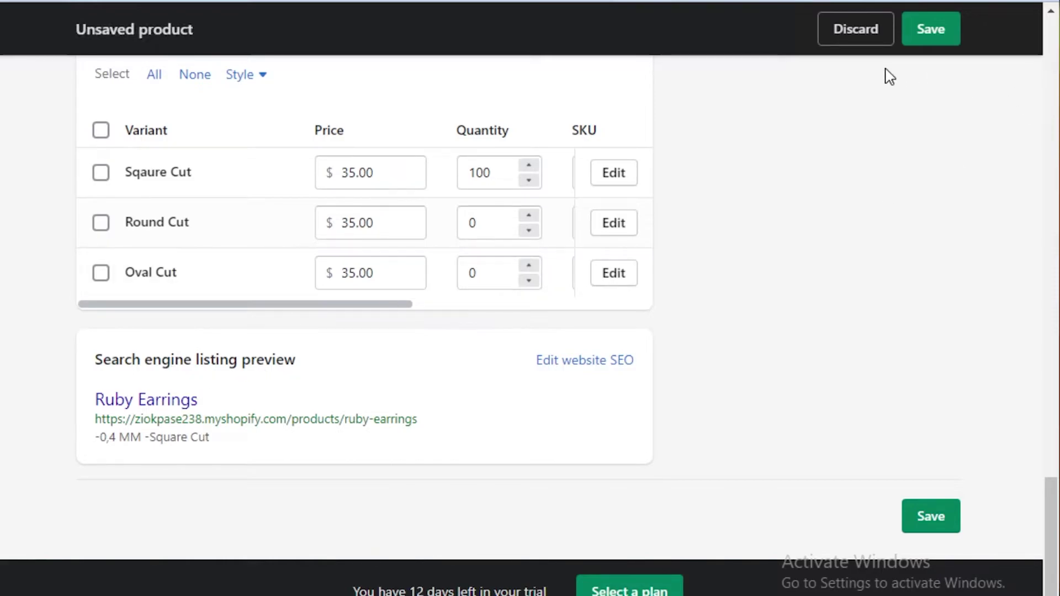
Save Ruby Earrings as an active product, then go via All products to Inventory
left_click(925, 46)
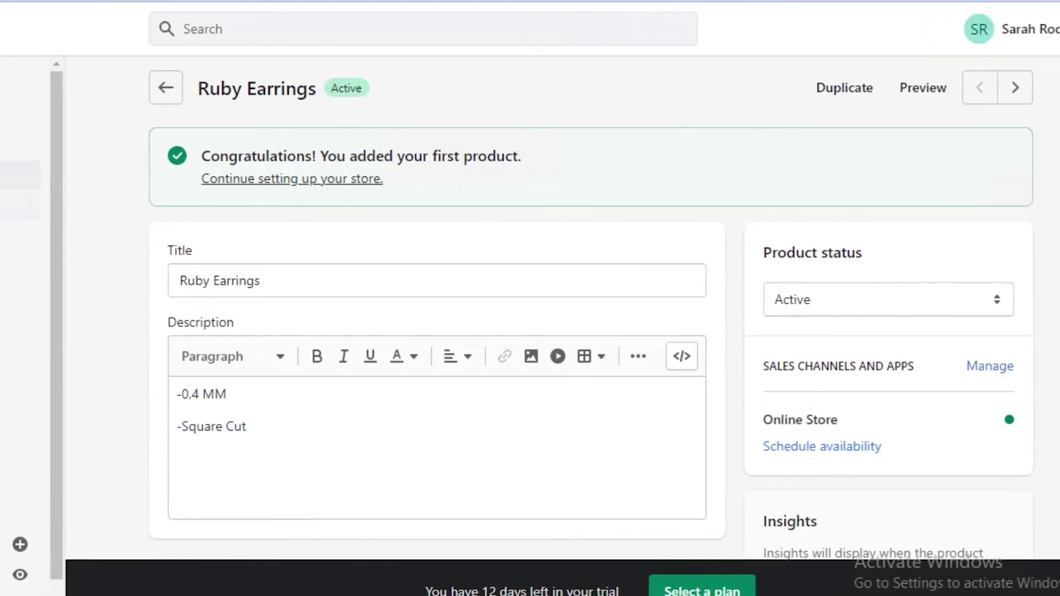
left_click(81, 177)
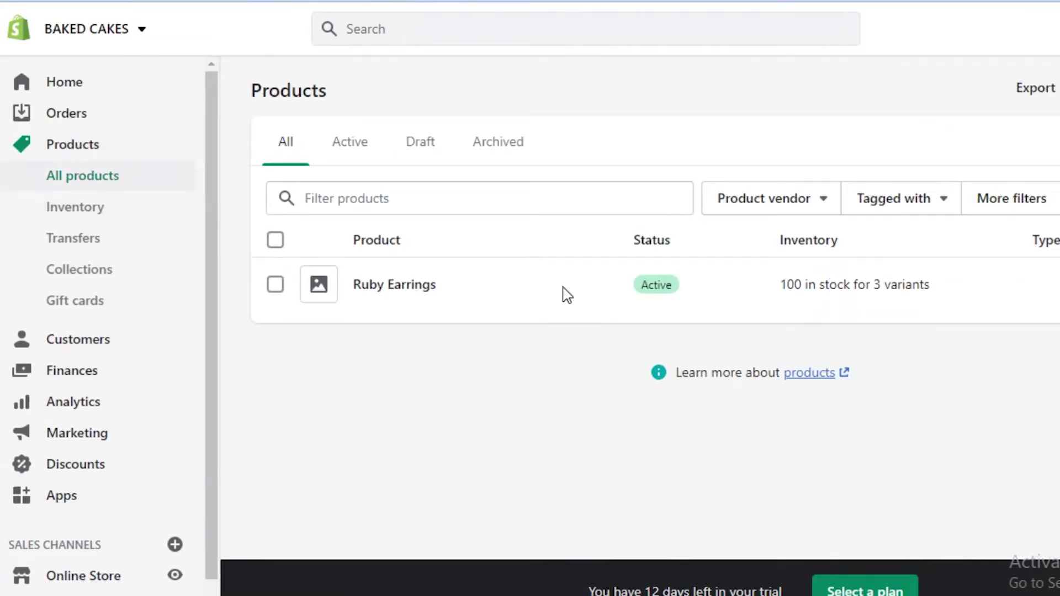
left_click(96, 208)
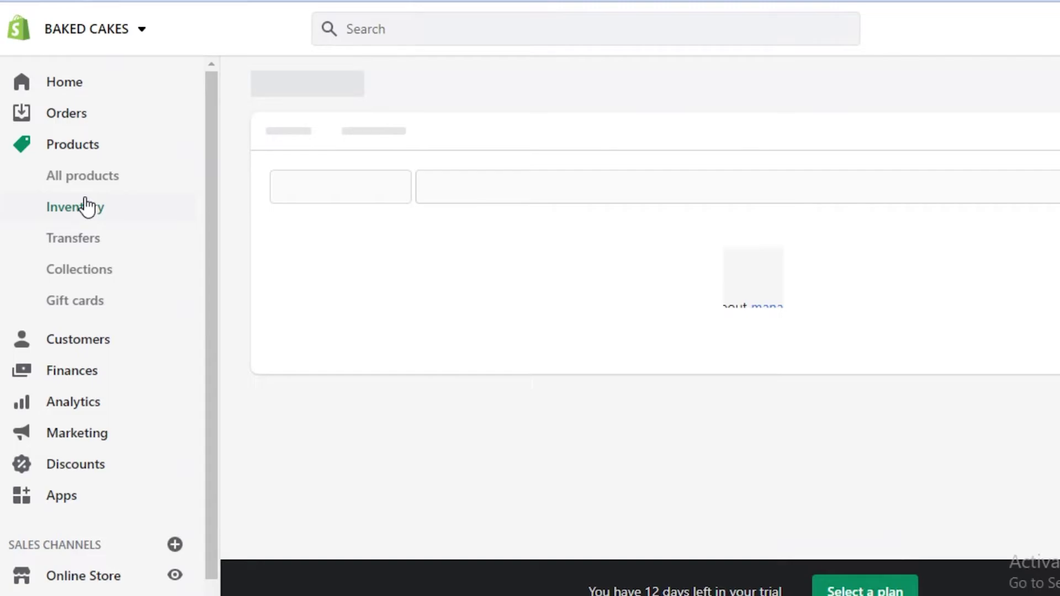
Open Analytics and scroll through the Overview dashboard's sales, sessions and orders cards
left_click(66, 407)
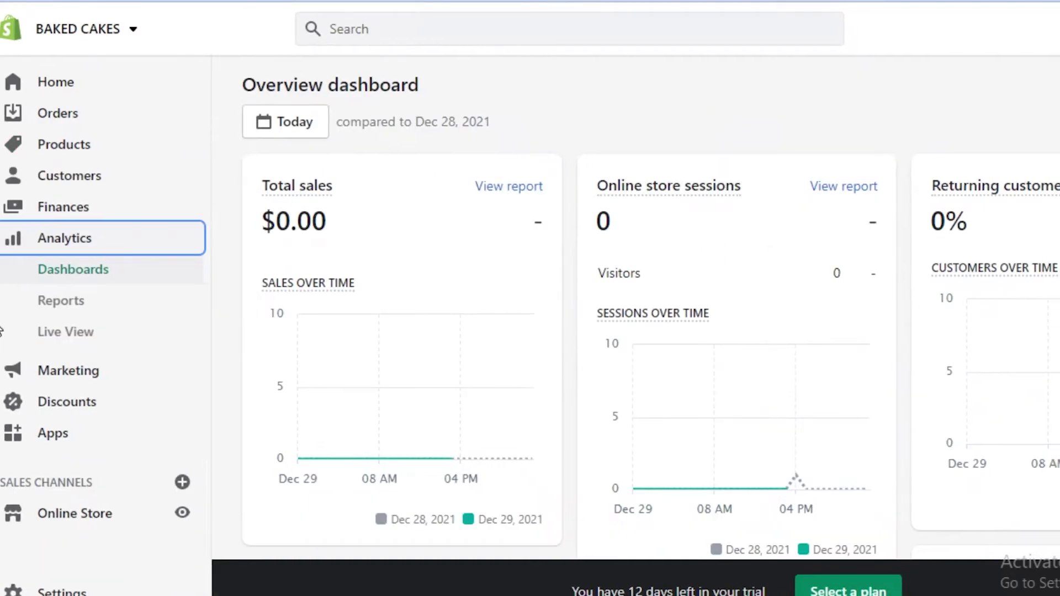
scroll(1024, 140, "down", 5)
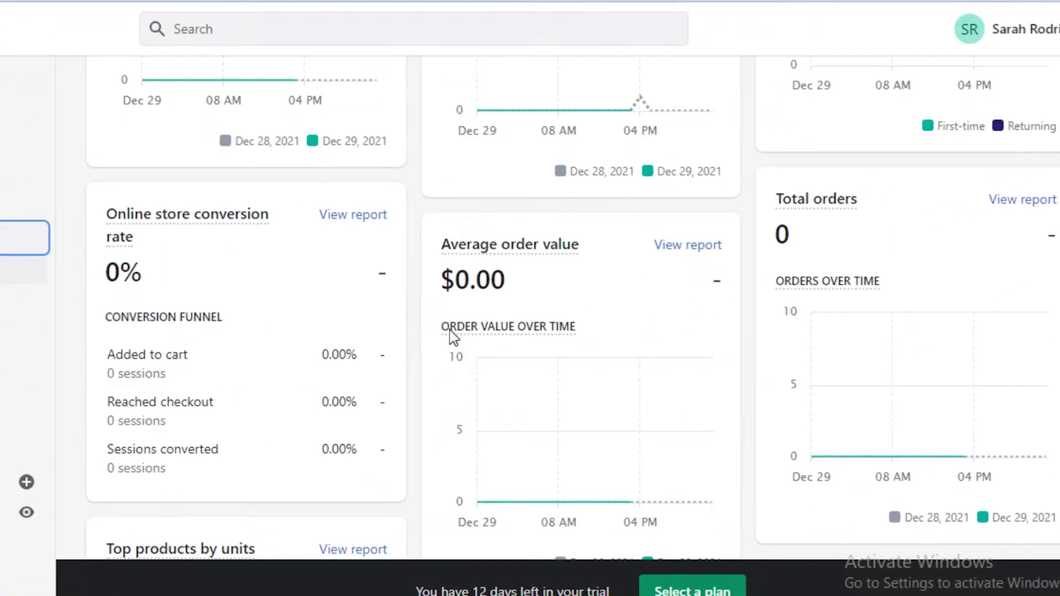
scroll(447, 332, "up", 4)
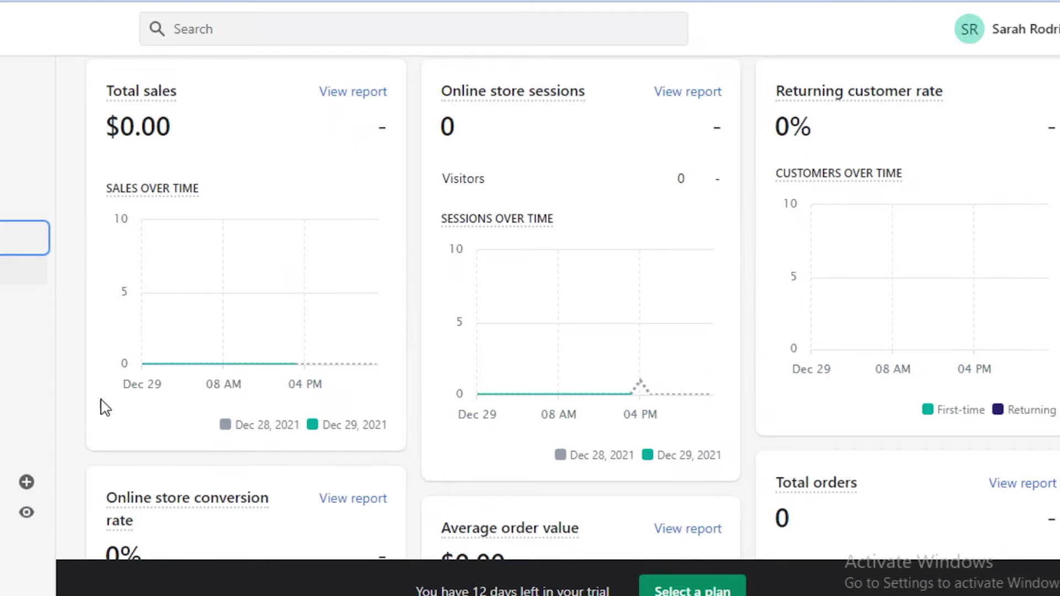
scroll(669, 283, "up", 2)
scroll(440, 287, "down", 7)
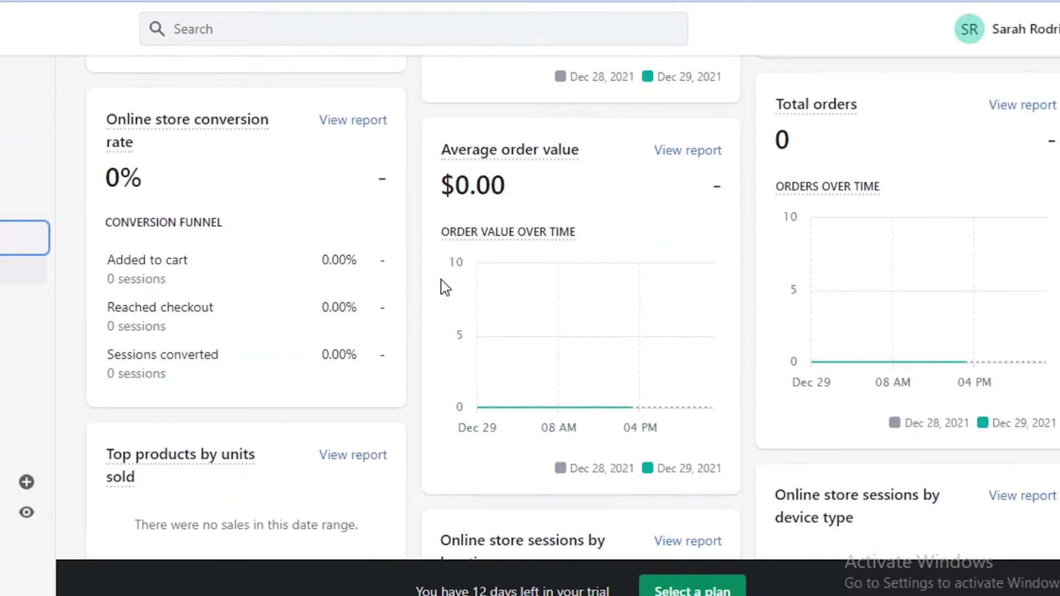
scroll(440, 284, "up", 2)
scroll(461, 272, "up", 3)
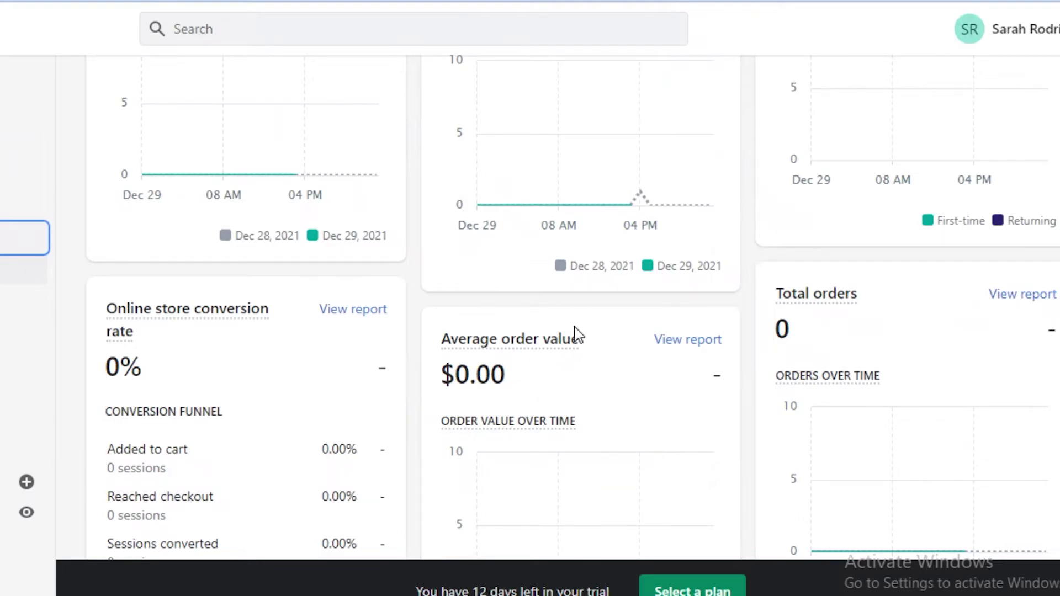
scroll(932, 341, "up", 3)
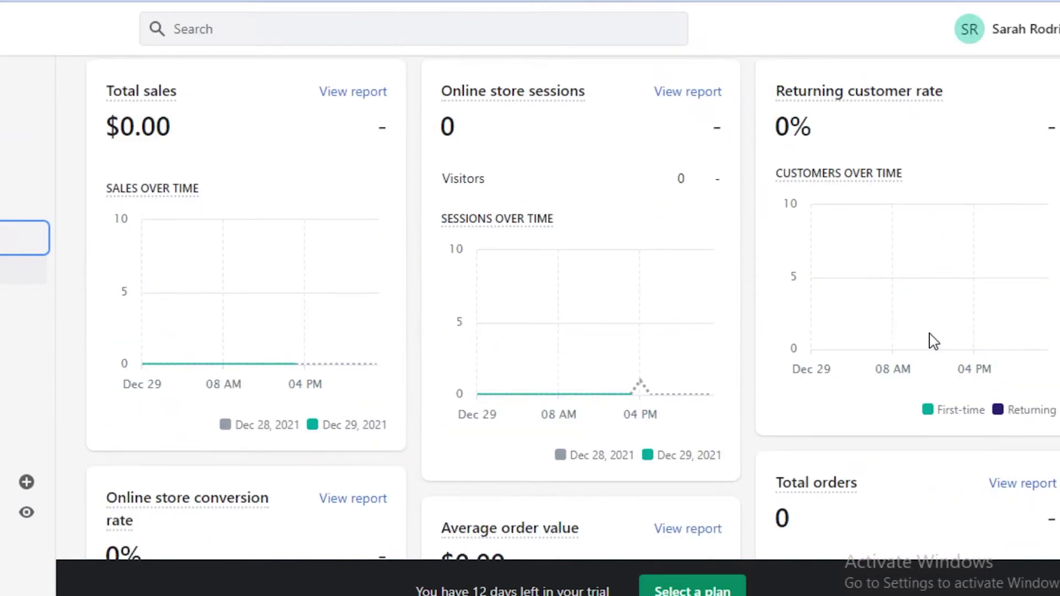
scroll(907, 290, "down", 6)
scroll(309, 333, "down", 9)
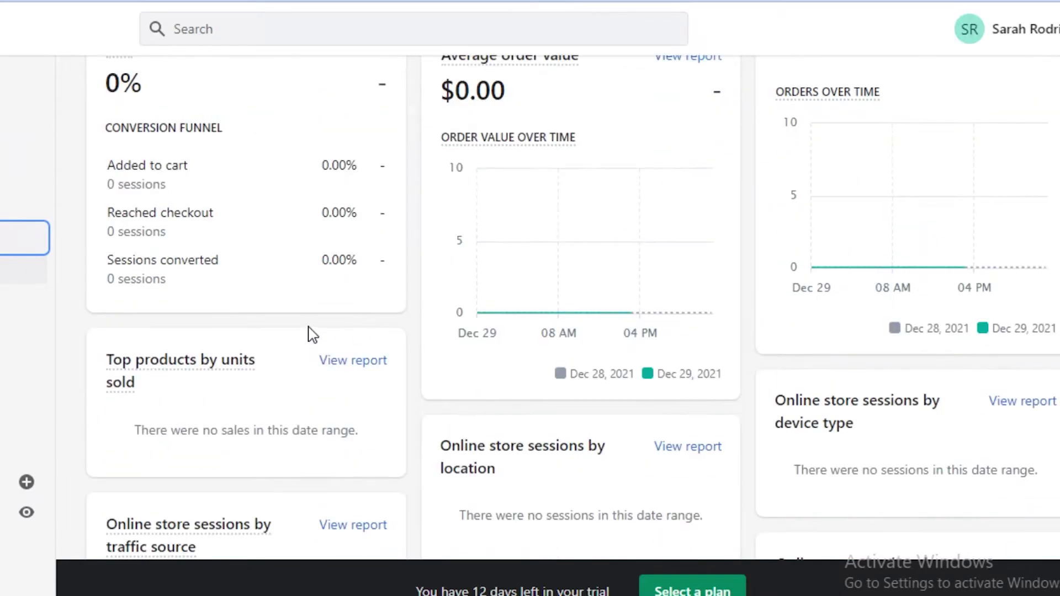
scroll(251, 386, "down", 5)
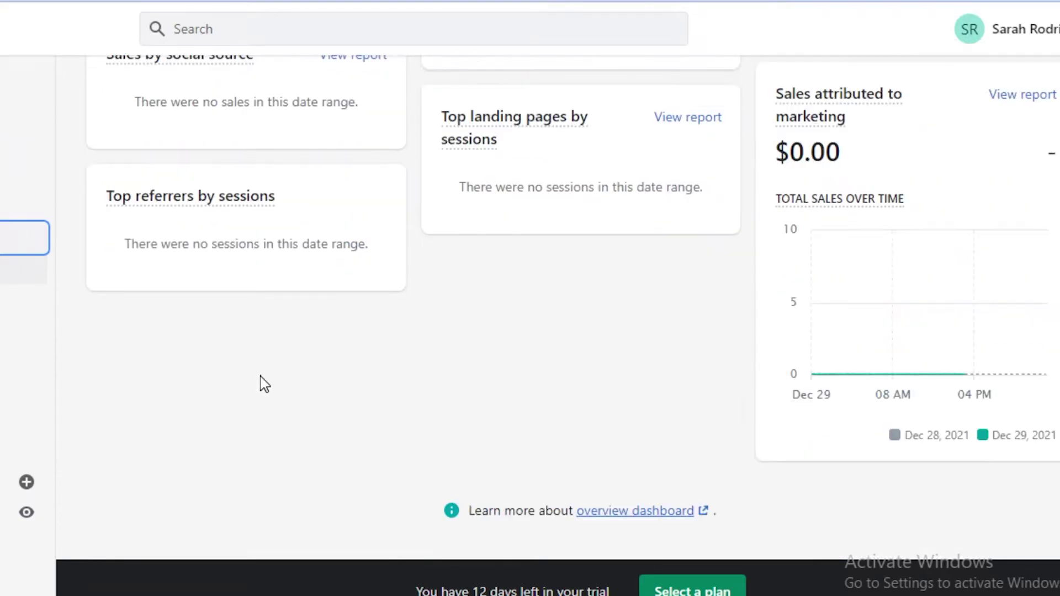
scroll(896, 280, "up", 5)
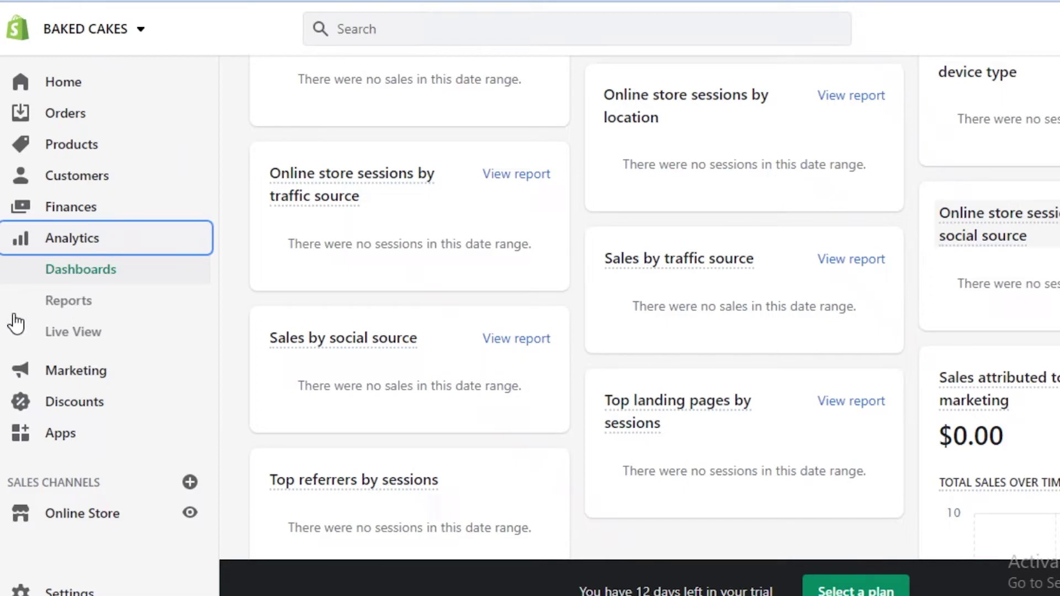
Open the Analytics Reports page and browse the Customers, Finances and Behavior categories
left_click(46, 303)
scroll(281, 201, "down", 2)
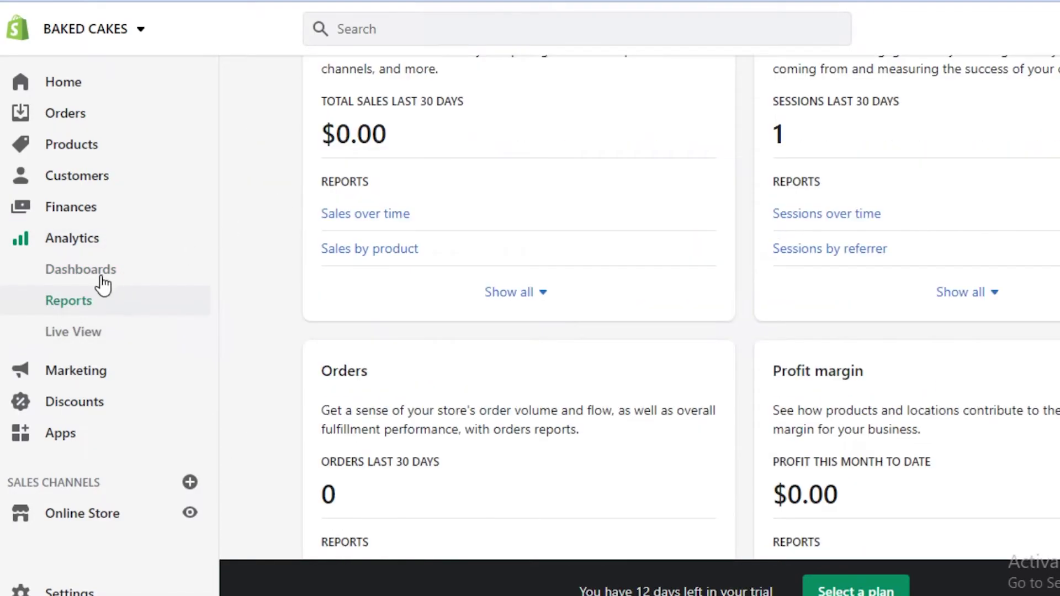
scroll(338, 273, "up", 2)
scroll(530, 246, "down", 6)
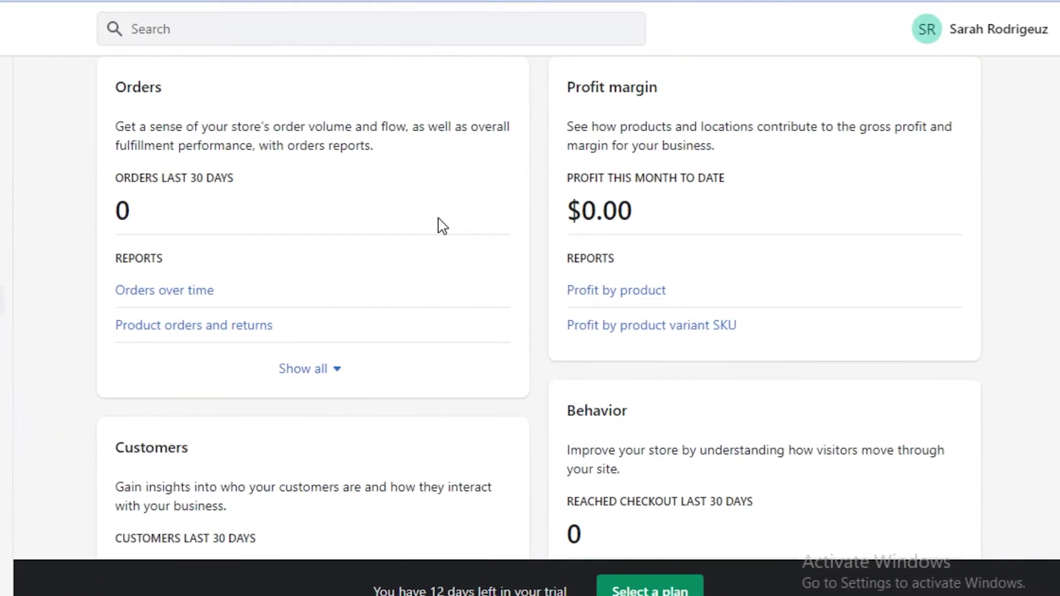
scroll(402, 233, "down", 2)
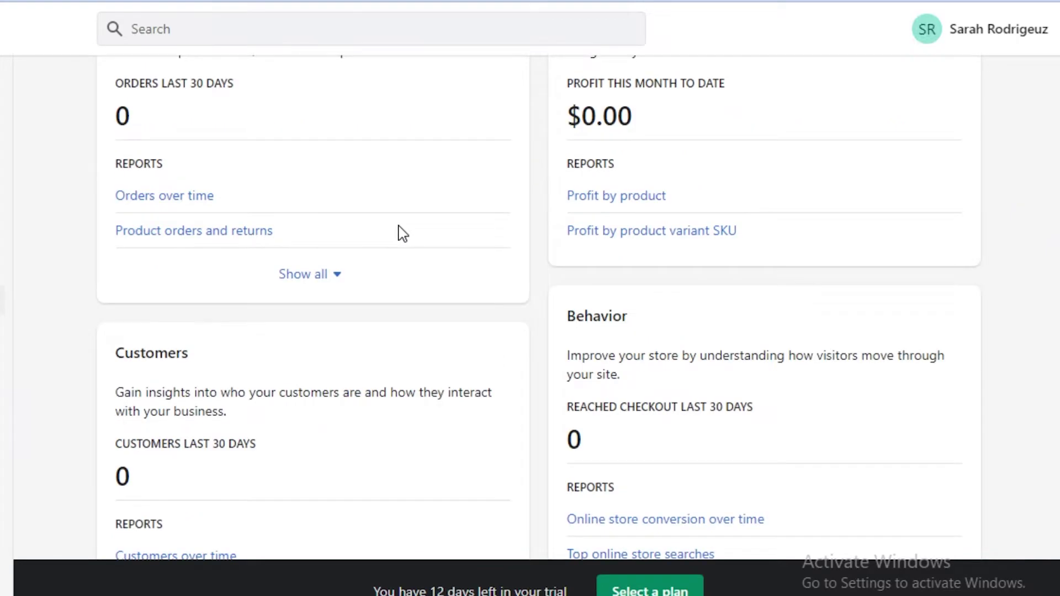
scroll(402, 233, "down", 2)
scroll(356, 302, "down", 6)
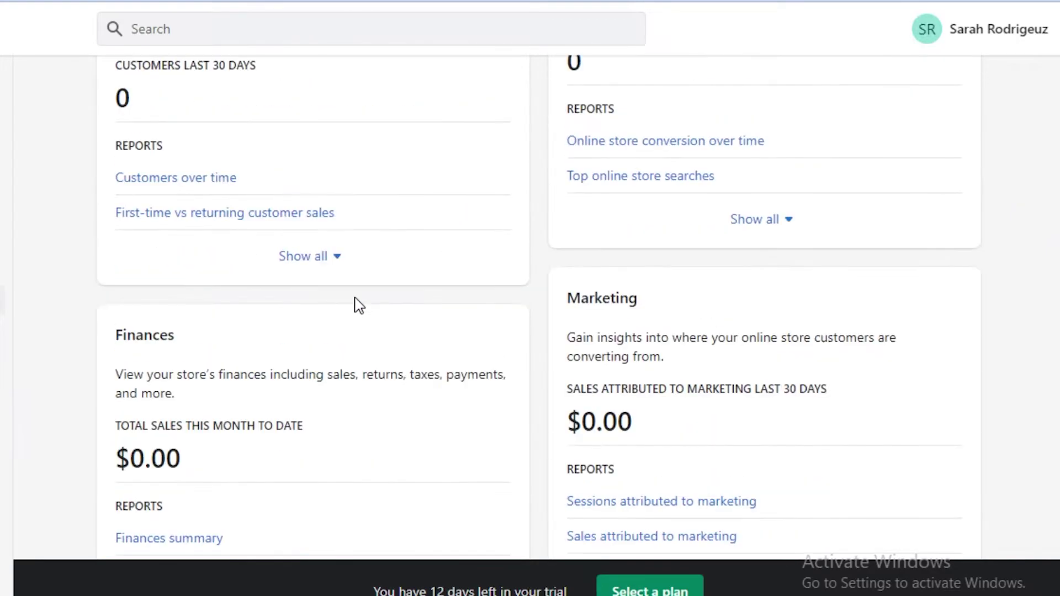
scroll(356, 302, "down", 4)
scroll(355, 309, "down", 4)
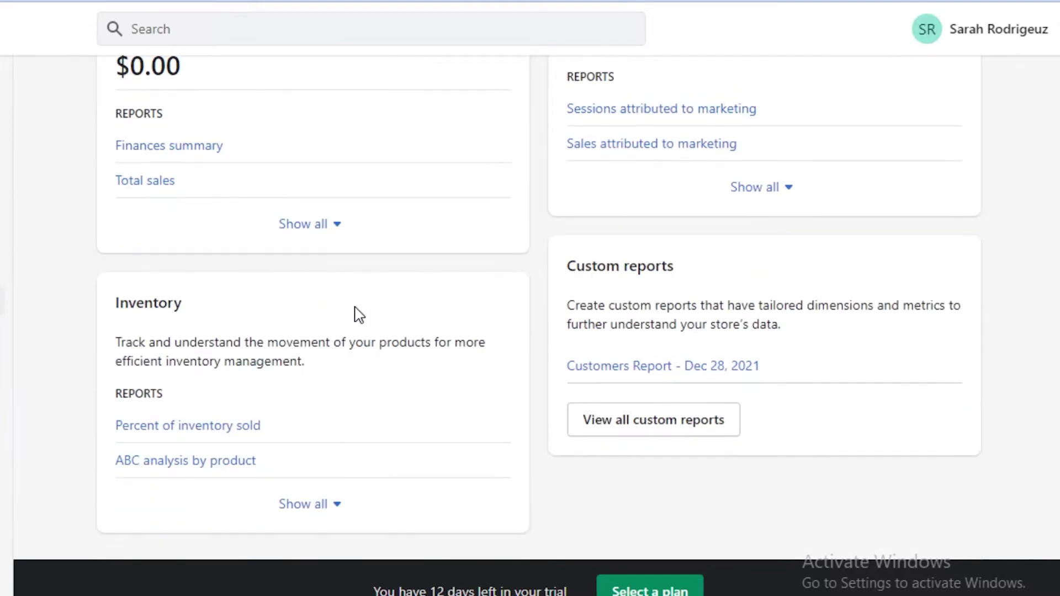
scroll(355, 309, "up", 8)
scroll(359, 313, "up", 10)
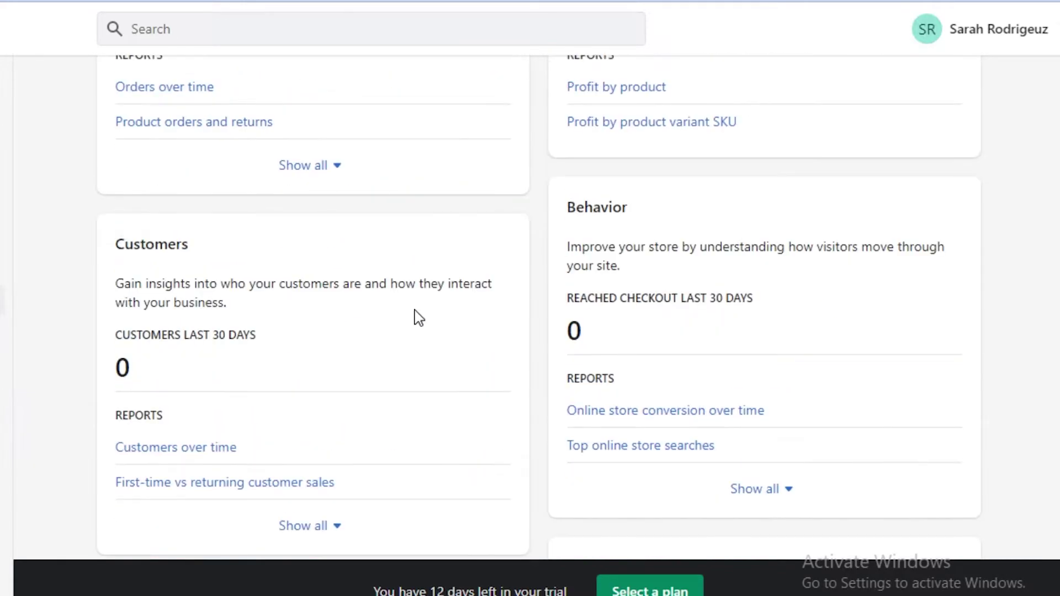
scroll(413, 310, "down", 2)
scroll(414, 314, "up", 2)
scroll(777, 392, "down", 2)
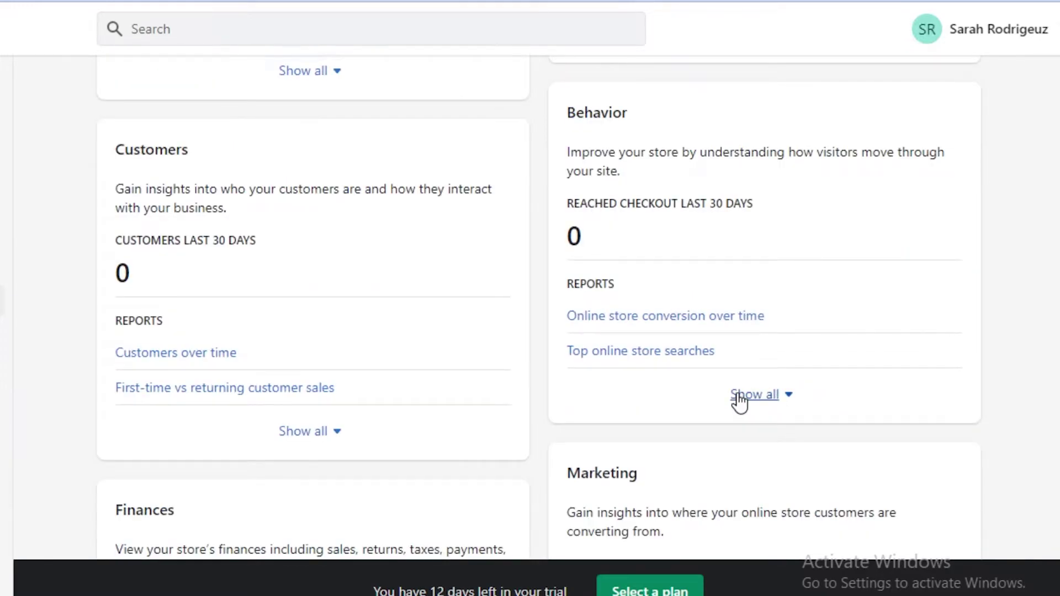
Expand the Behavior card to show all its reports
left_click(754, 395)
scroll(853, 152, "down", 3)
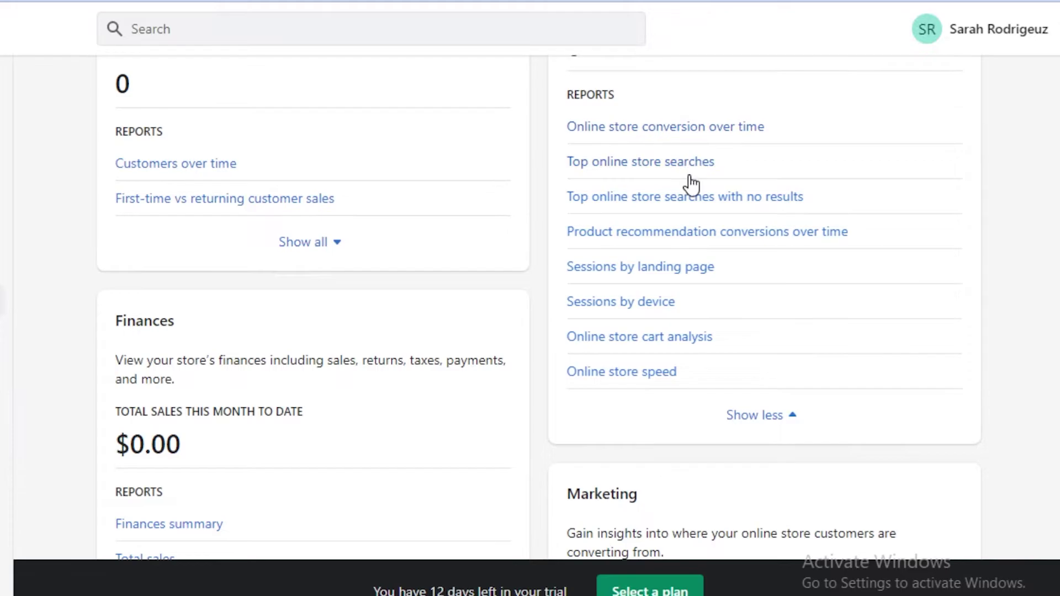
scroll(632, 221, "up", 2)
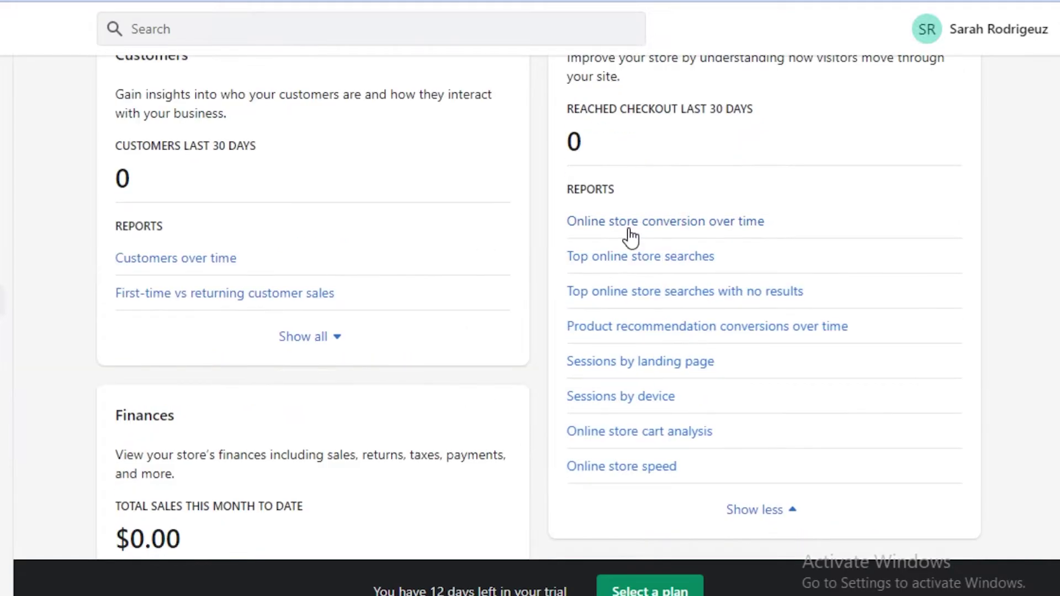
scroll(635, 265, "up", 3)
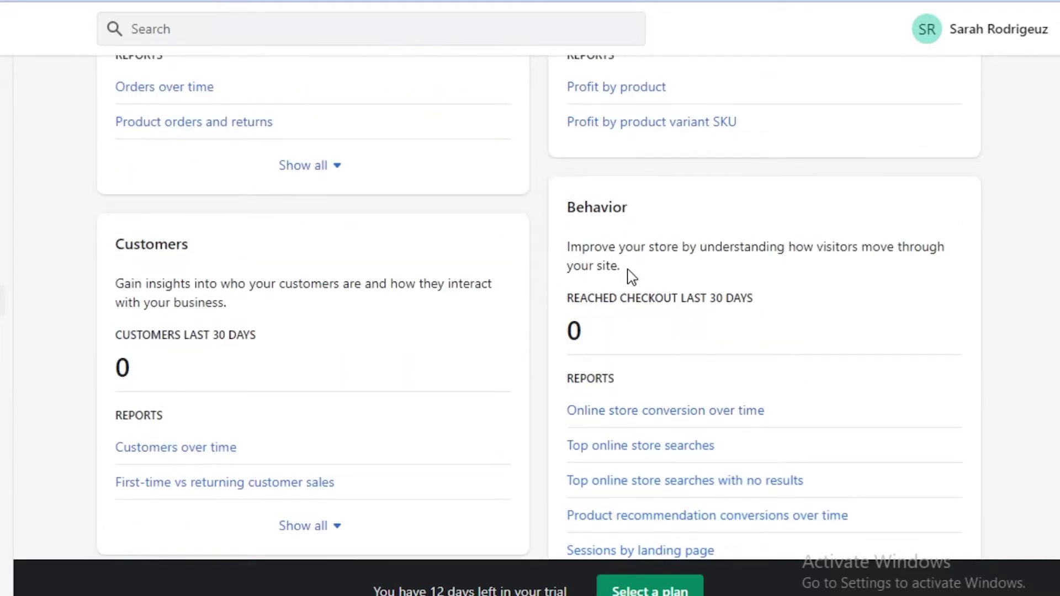
scroll(630, 276, "down", 2)
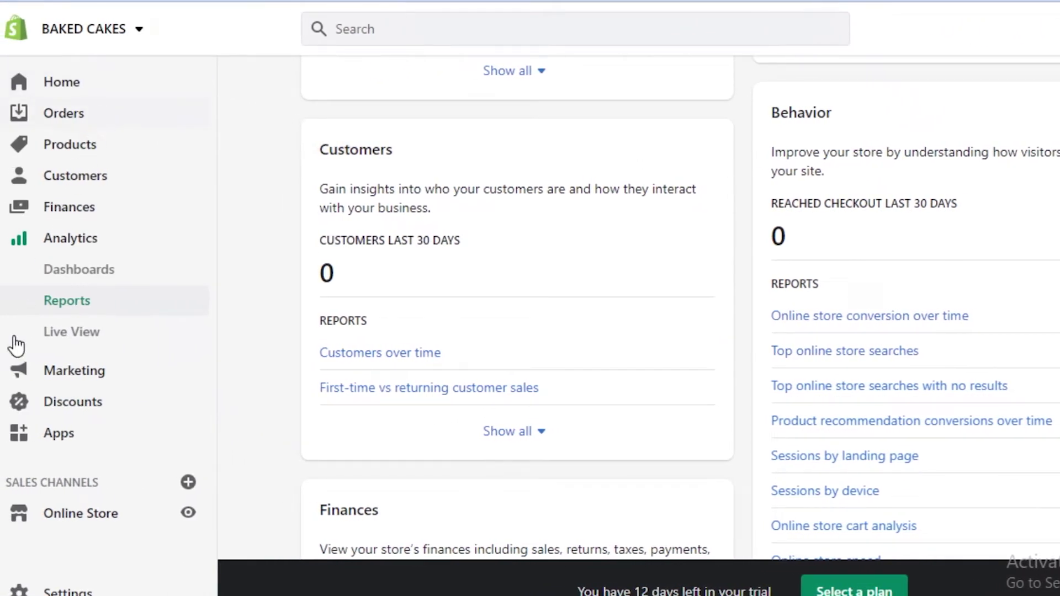
left_click(68, 529)
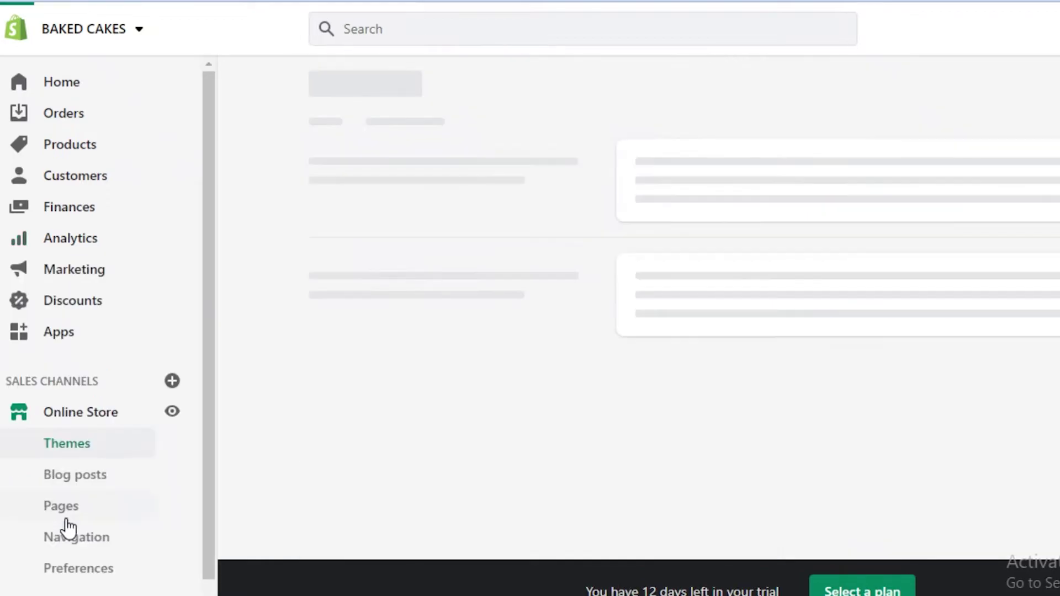
scroll(838, 429, "down", 2)
scroll(839, 429, "down", 6)
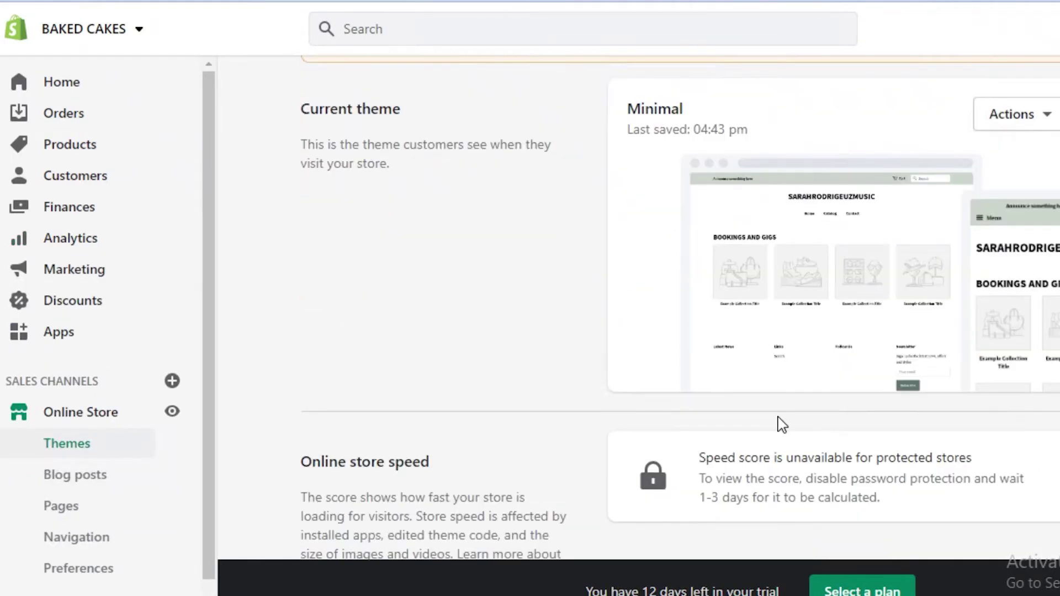
scroll(670, 416, "down", 2)
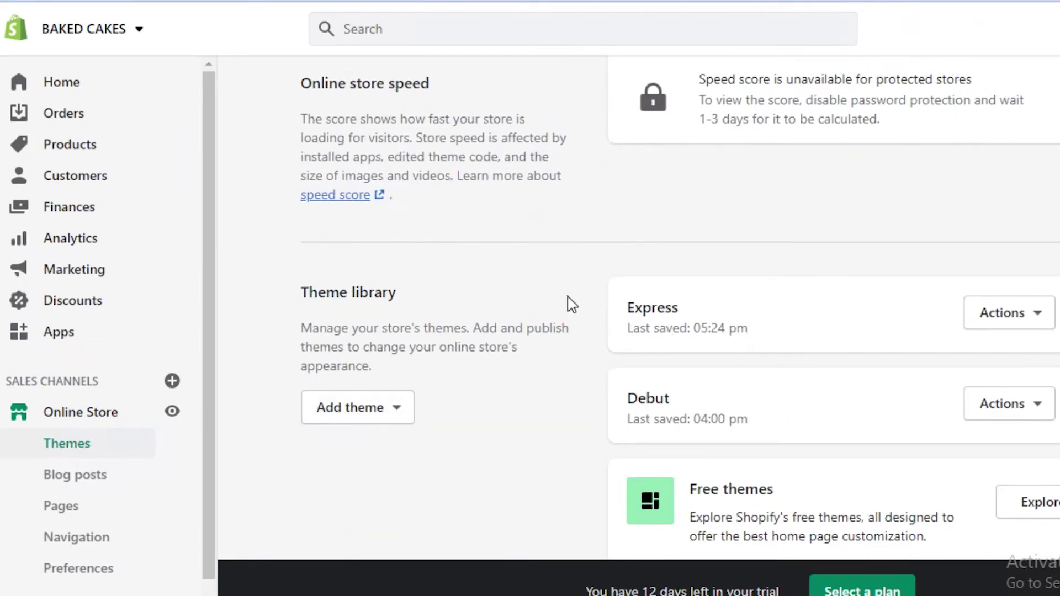
scroll(996, 464, "down", 2)
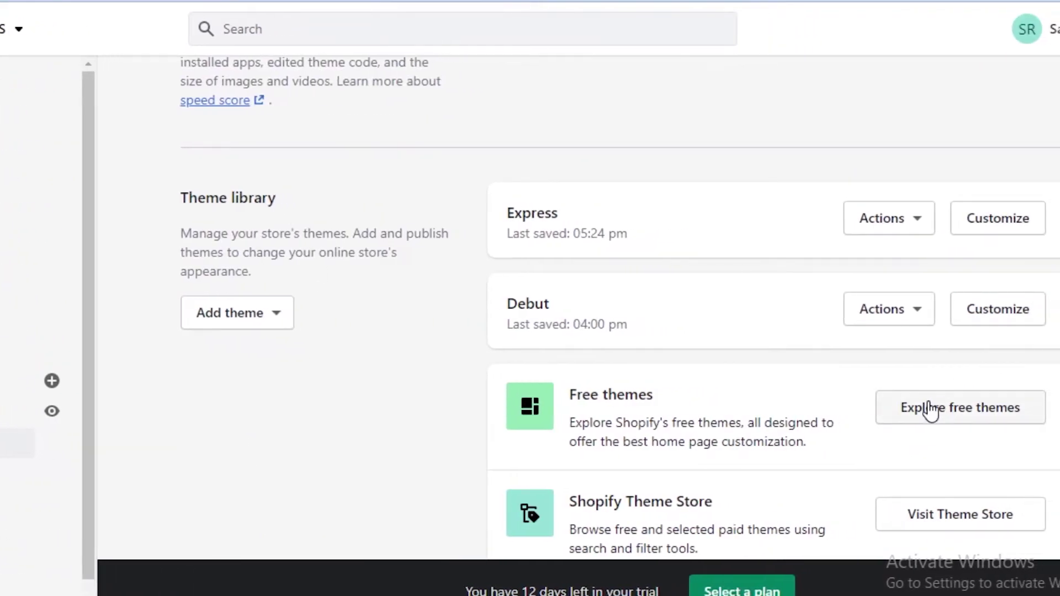
left_click(980, 411)
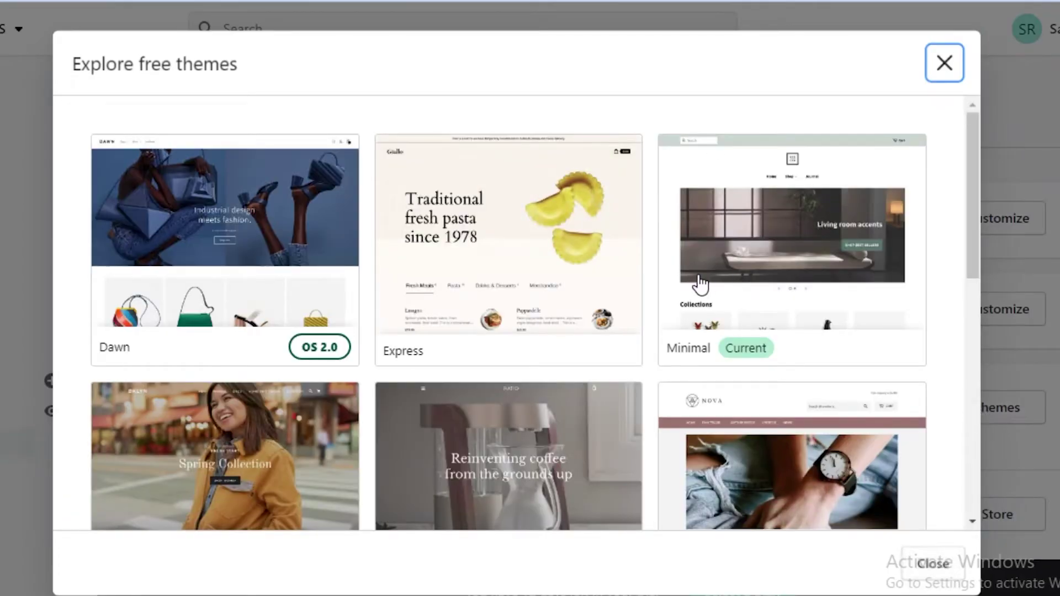
scroll(875, 147, "down", 3)
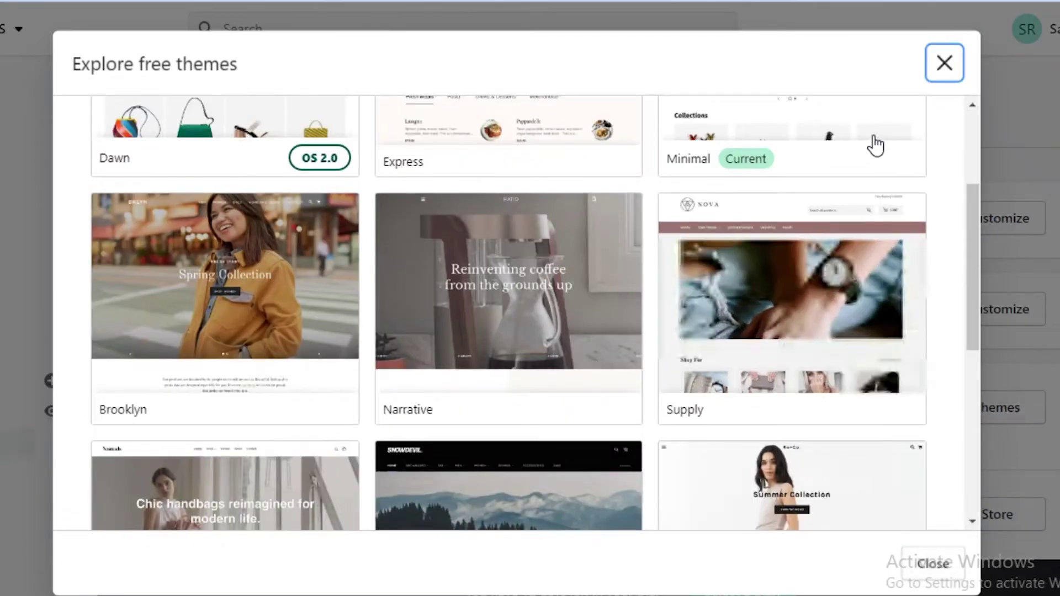
left_click(944, 64)
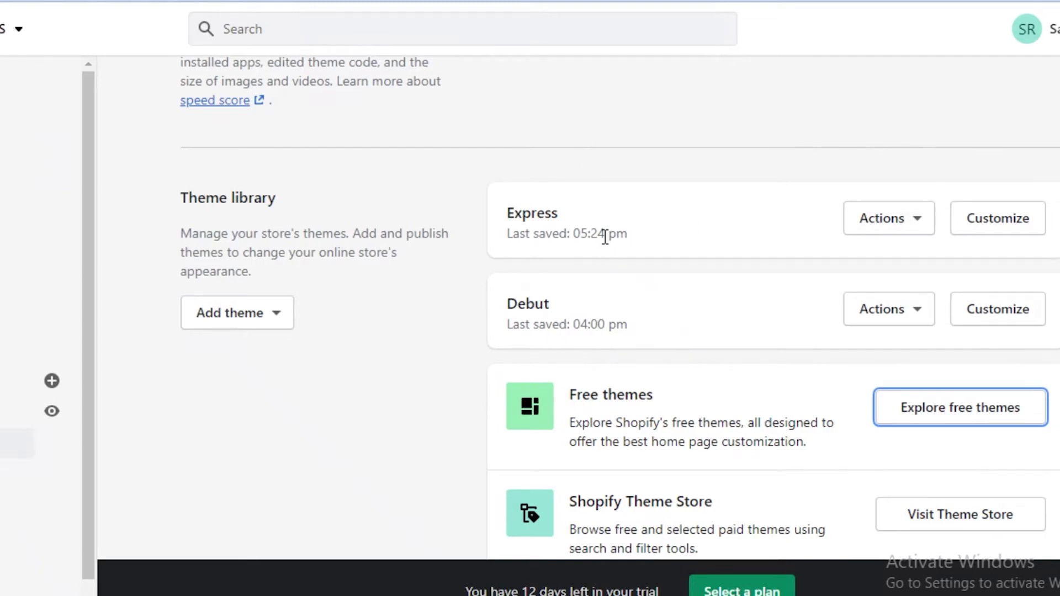
Customize the Express theme and choose to change the first image-with-text section's image
left_click(991, 221)
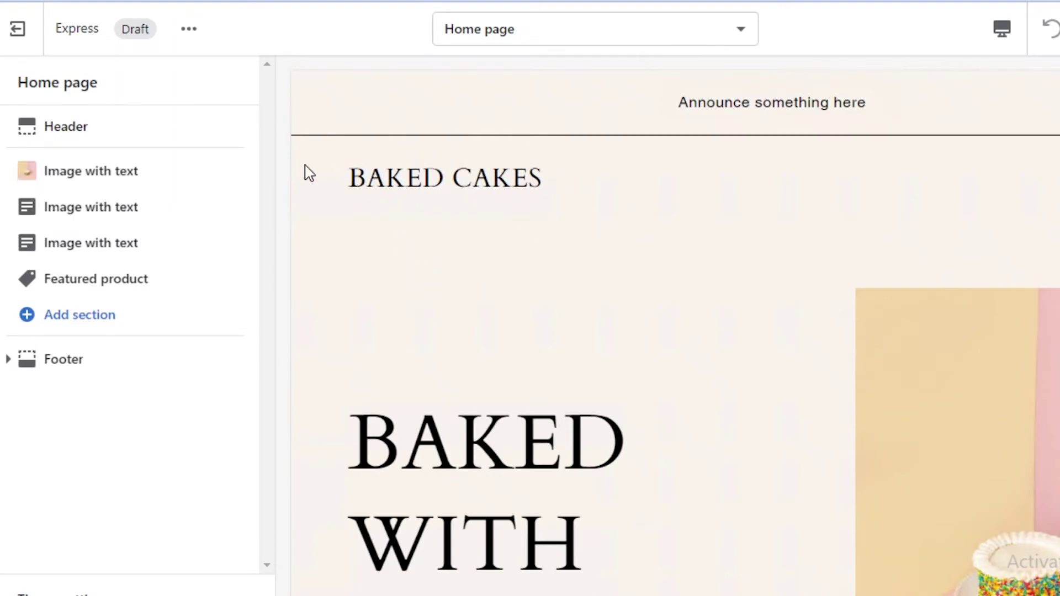
scroll(421, 199, "down", 3)
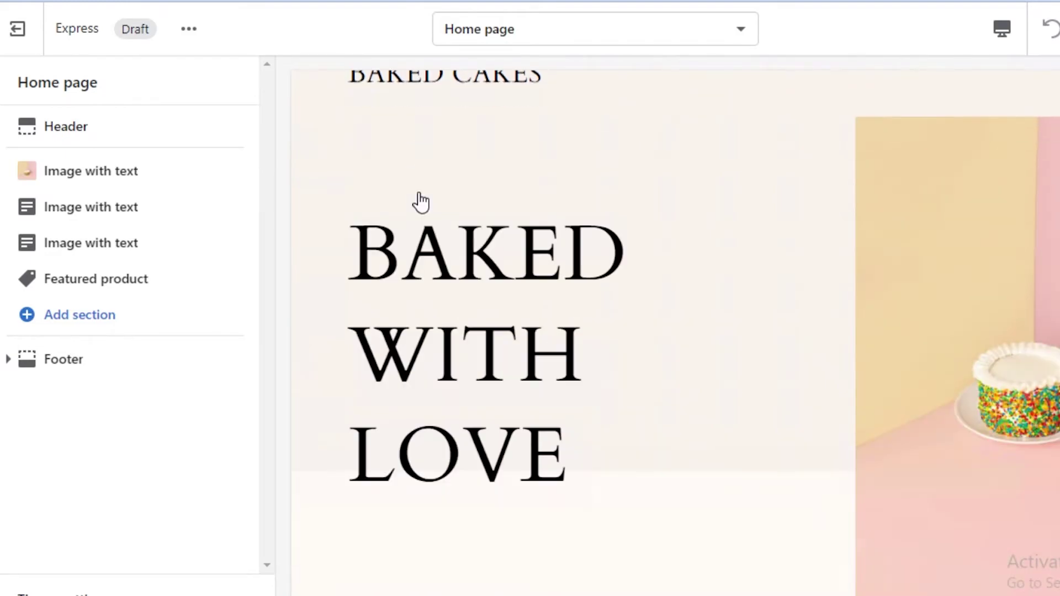
scroll(421, 200, "up", 2)
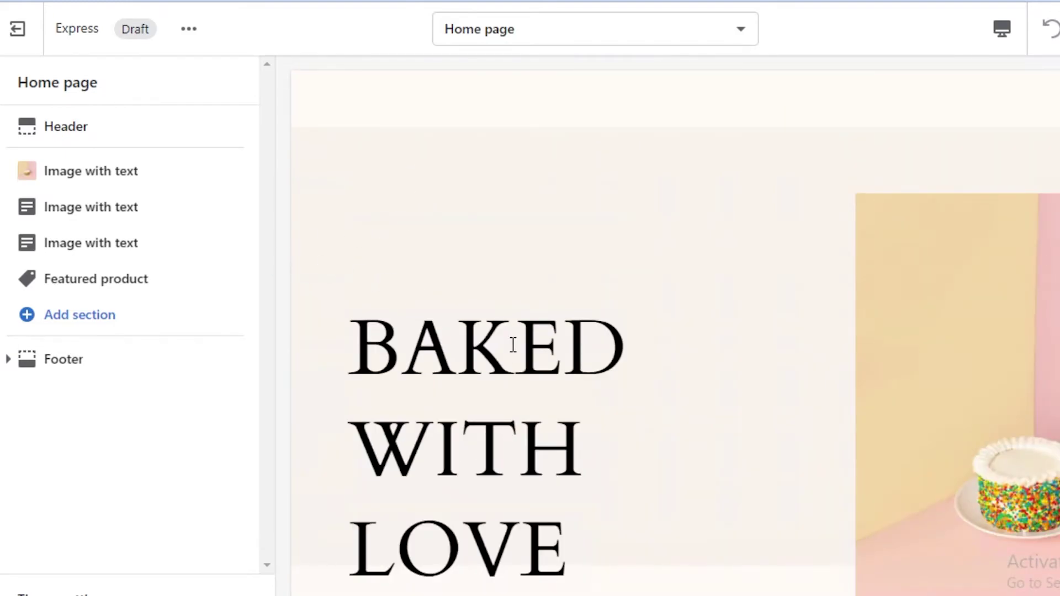
left_click(107, 174)
scroll(135, 417, "down", 3)
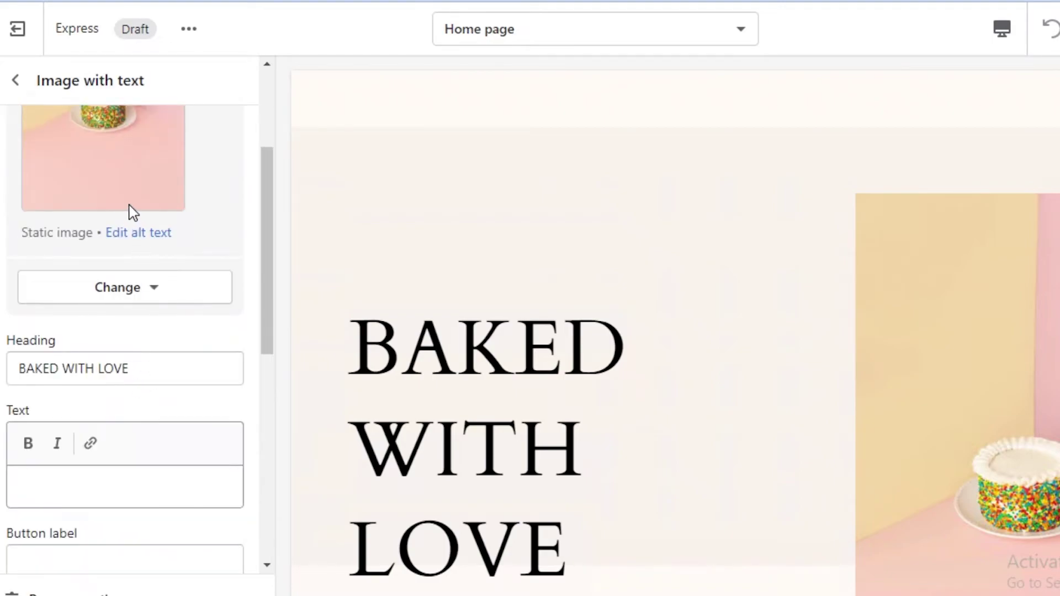
left_click(129, 288)
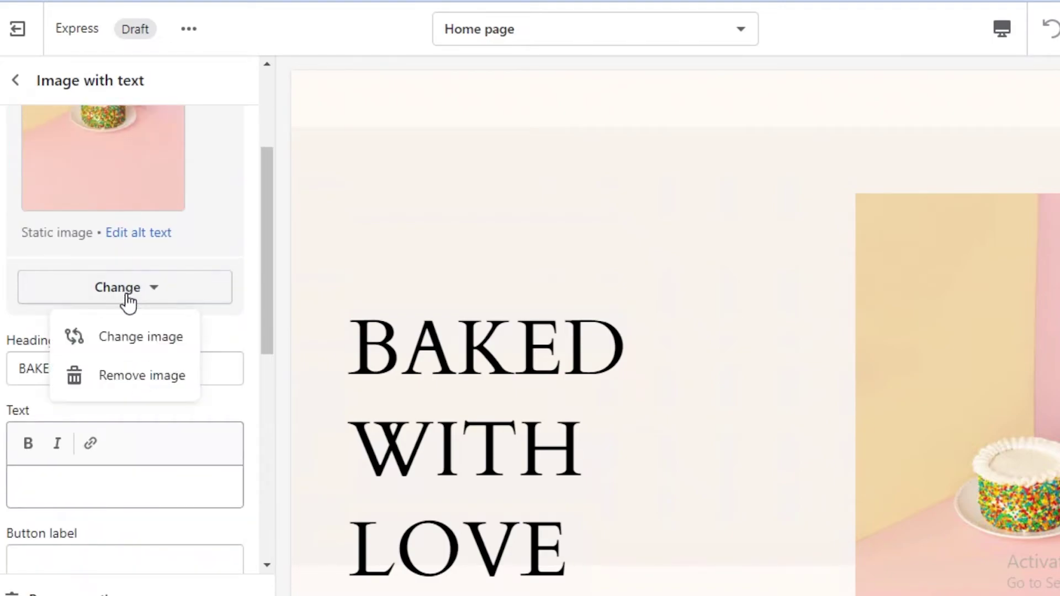
left_click(121, 337)
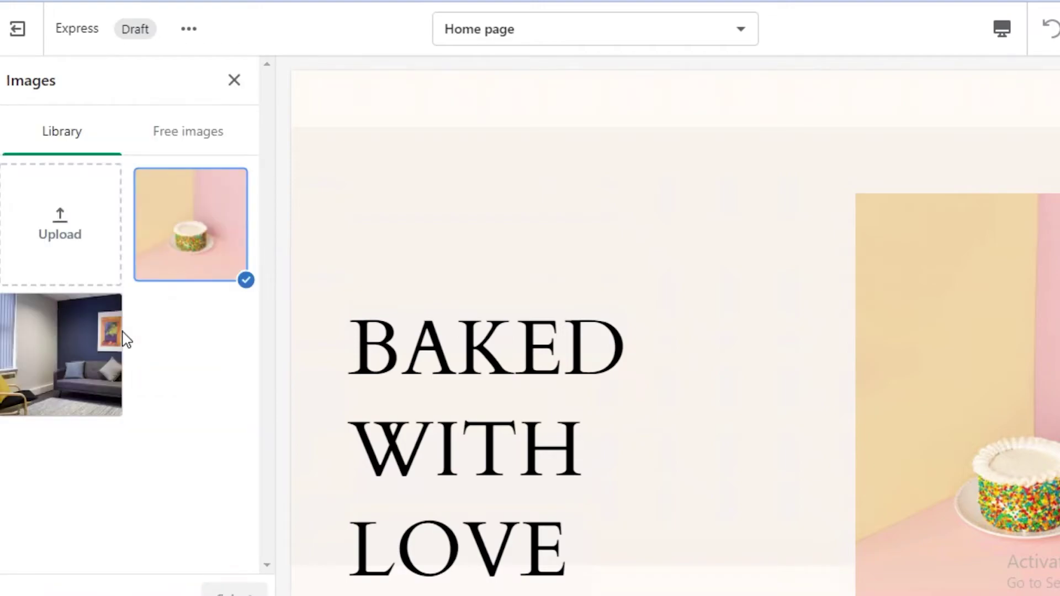
Search free images for 'jewellery' and apply the blue jewellery photo
left_click(171, 141)
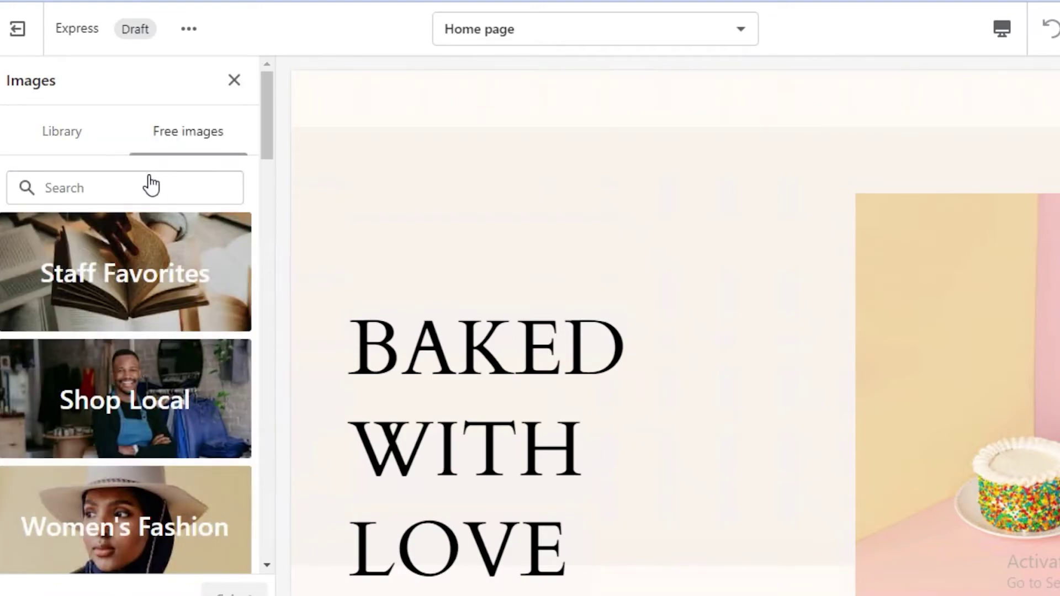
left_click(150, 188)
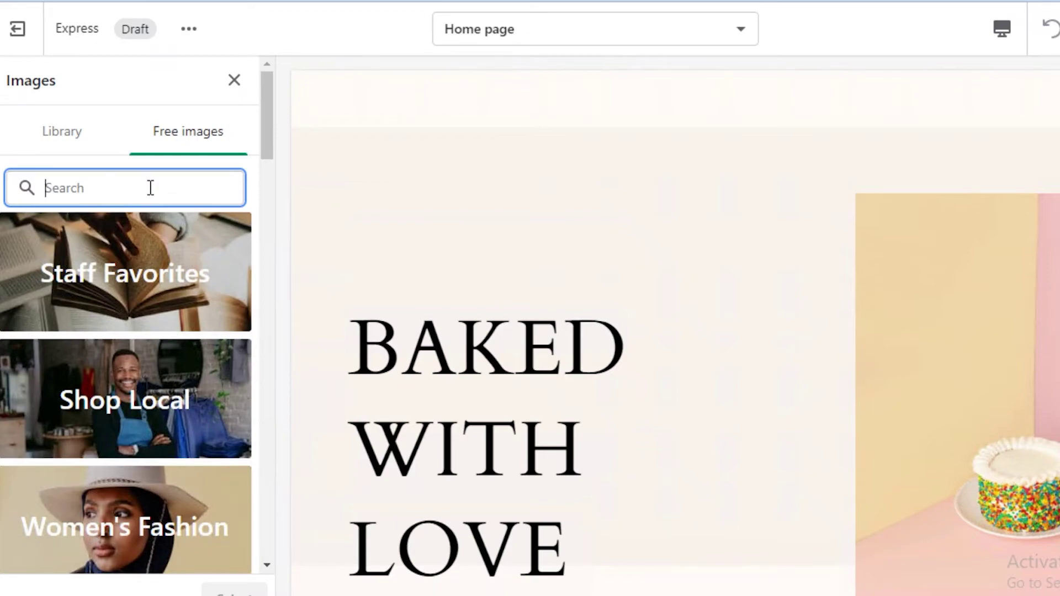
type("jew")
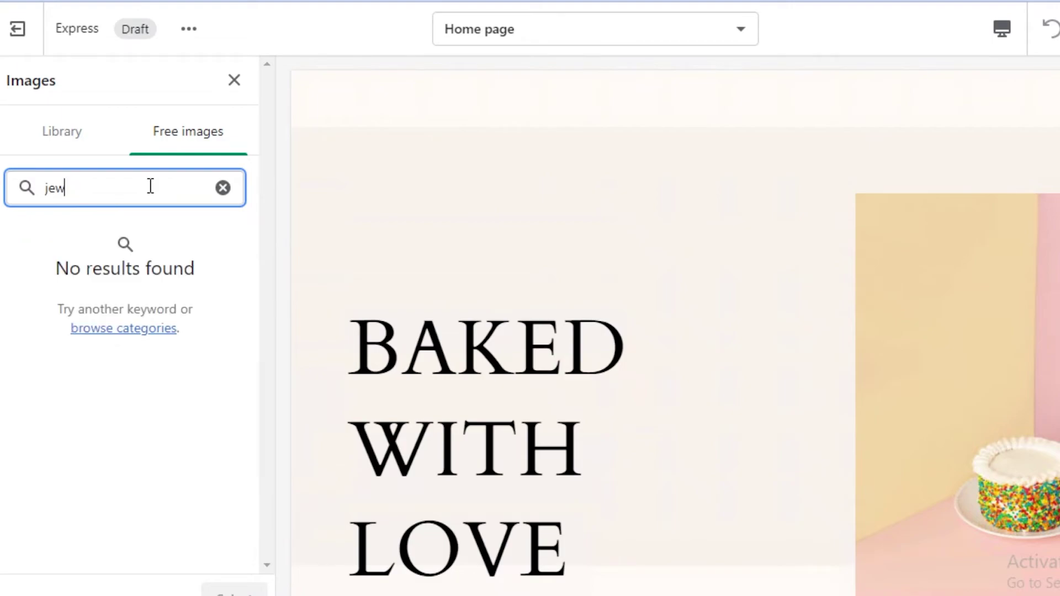
type("ellery")
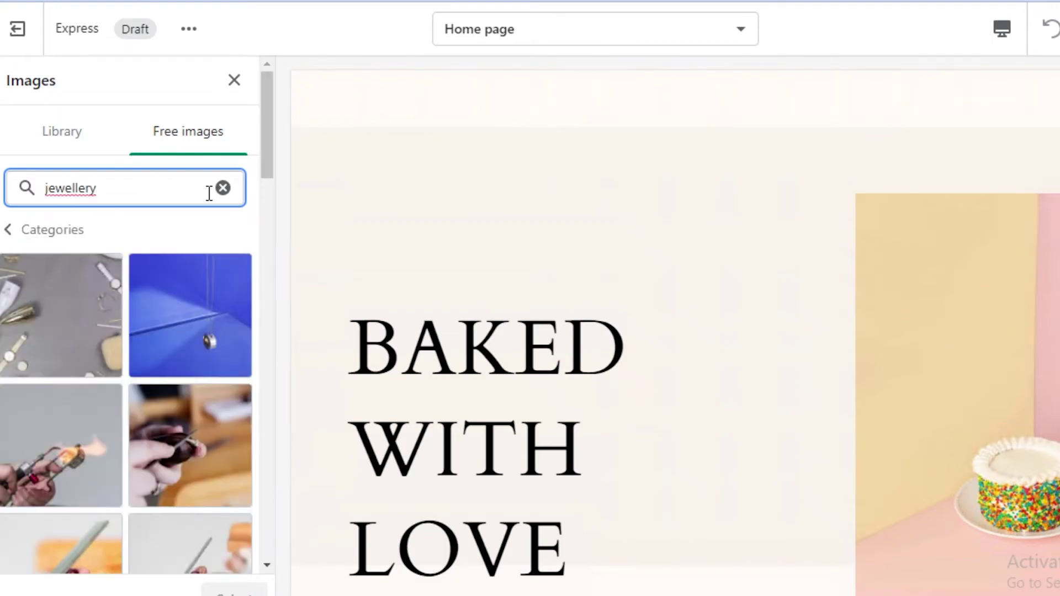
scroll(83, 473, "down", 3)
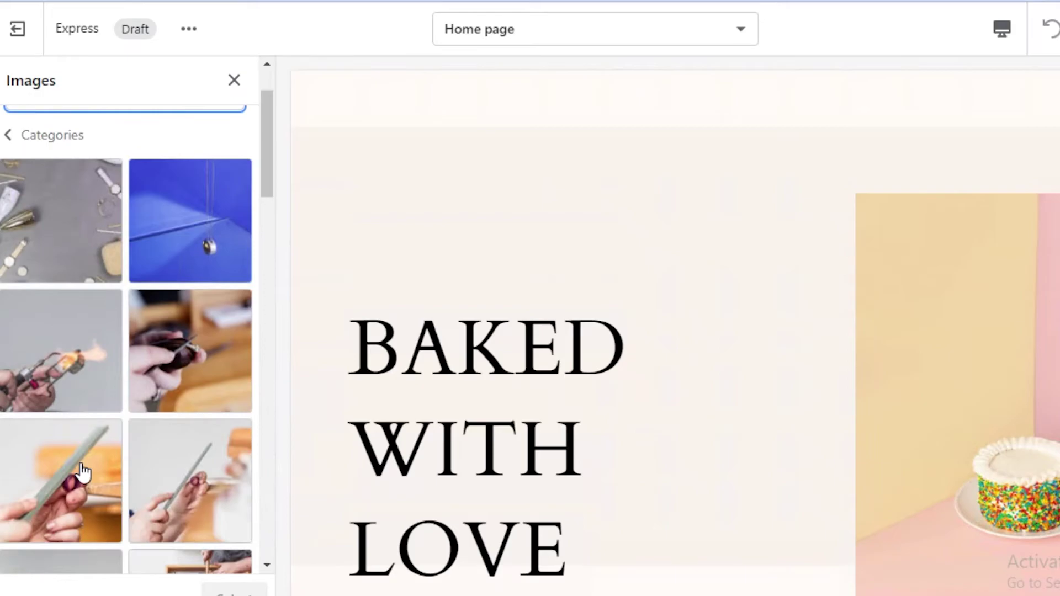
scroll(151, 341, "up", 3)
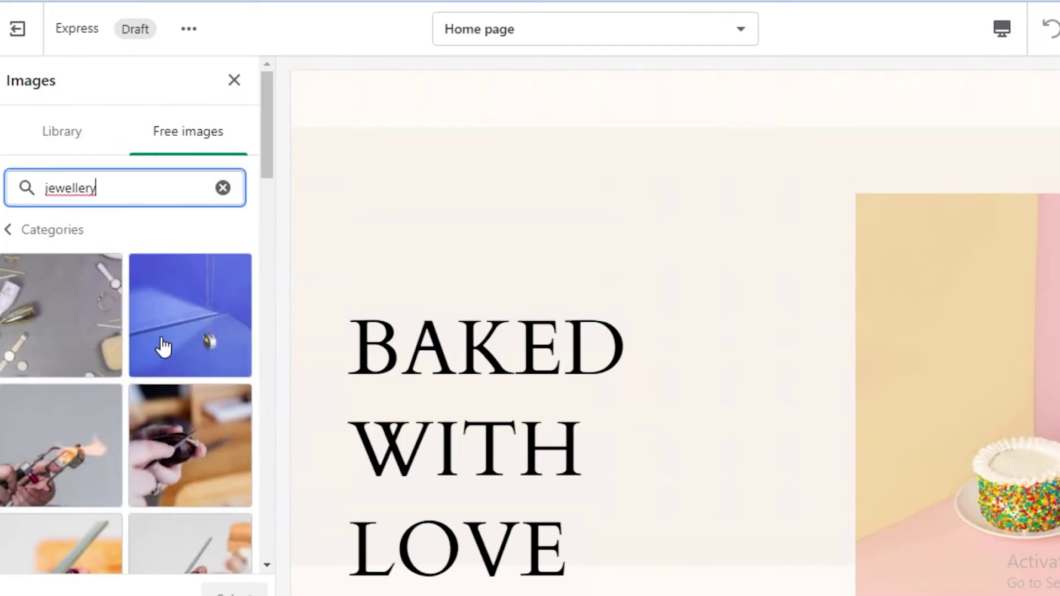
left_click(167, 344)
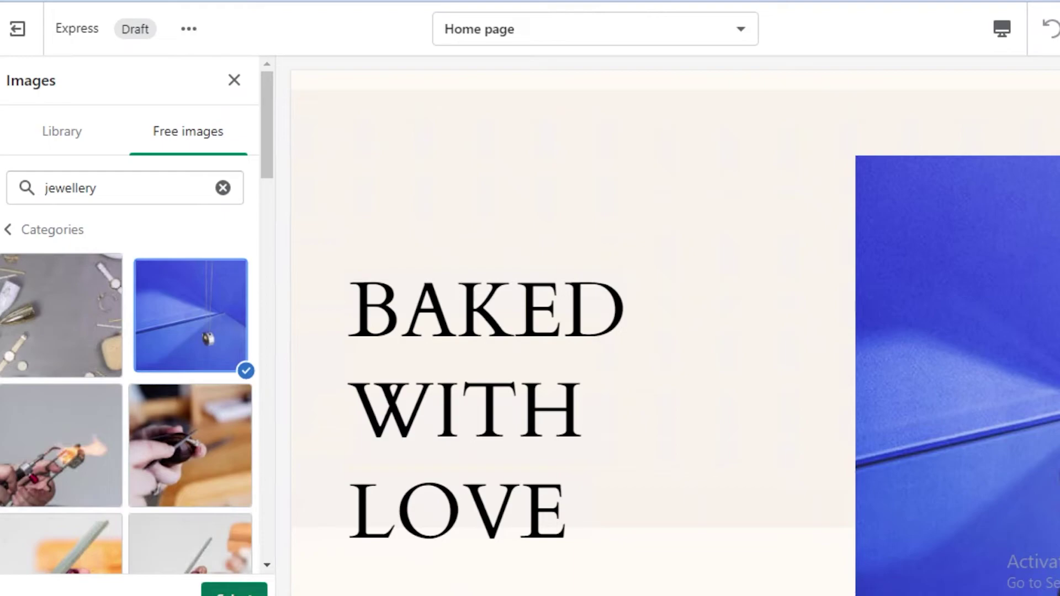
left_click(234, 590)
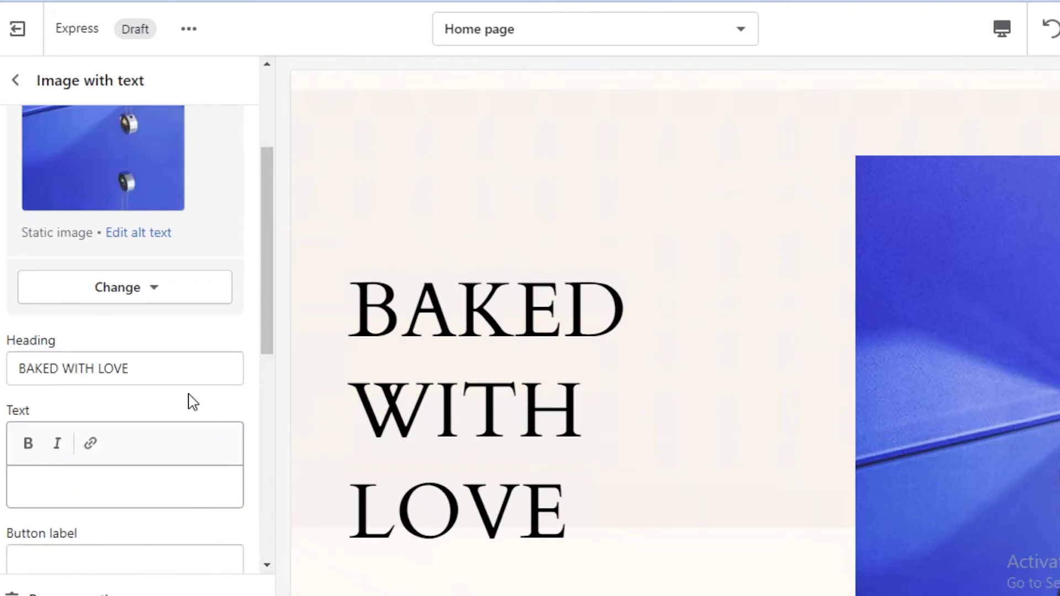
Replace the BAKED WITH LOVE heading with 'Jewllery for Everyone' and go back to the section list
left_click(171, 367)
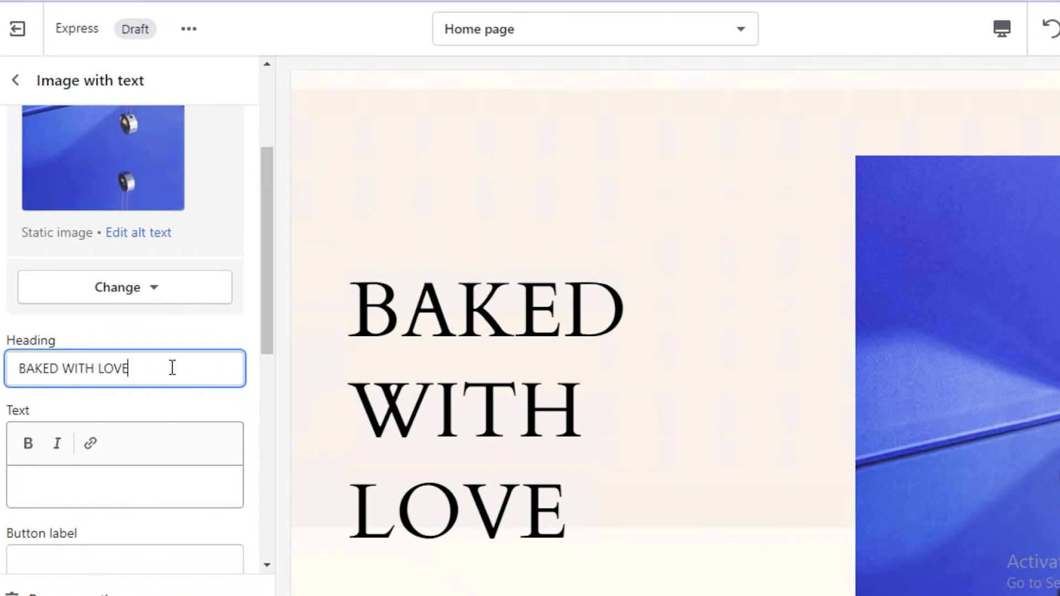
key("ctrl+shift+Left")
key("ctrl+shift+Left")
key("ctrl+shift+Left")
type("A")
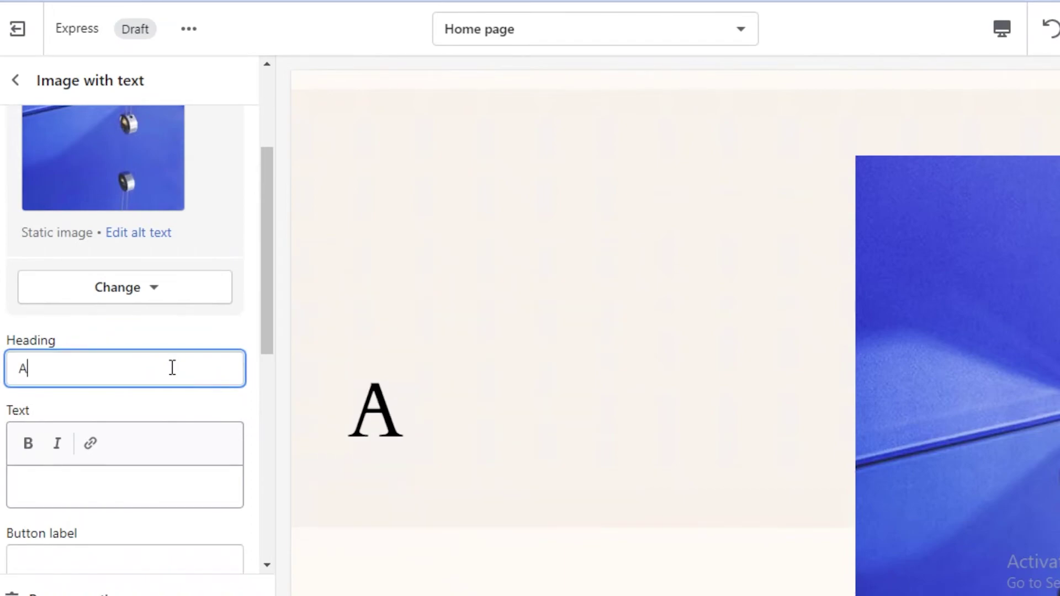
key("BackSpace")
type("J")
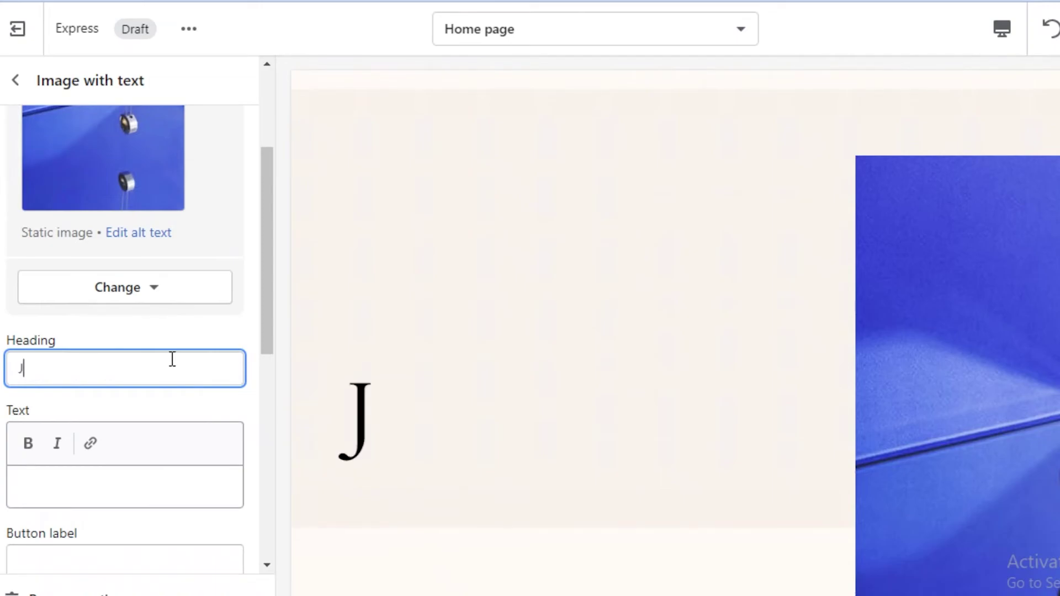
key("BackSpace")
type("Jewllery a")
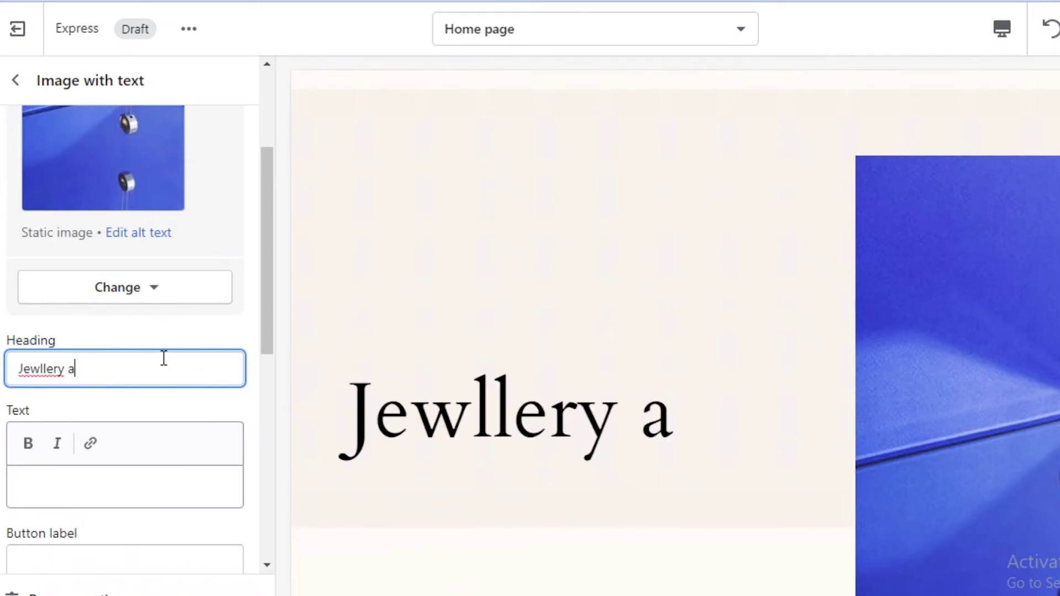
key("BackSpace")
type("for Everyone")
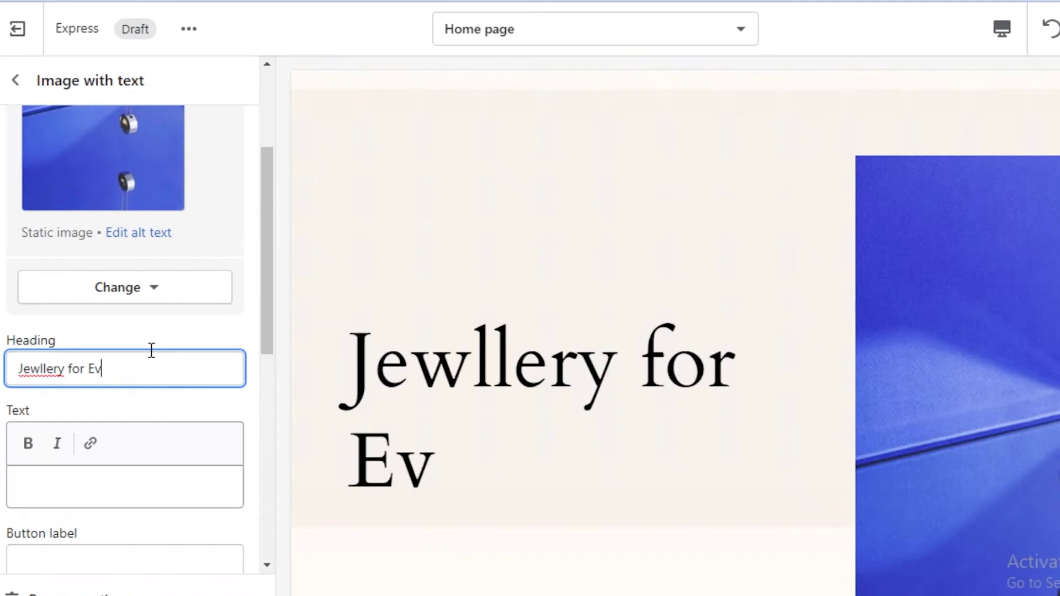
scroll(95, 295, "down", 3)
scroll(97, 288, "up", 5)
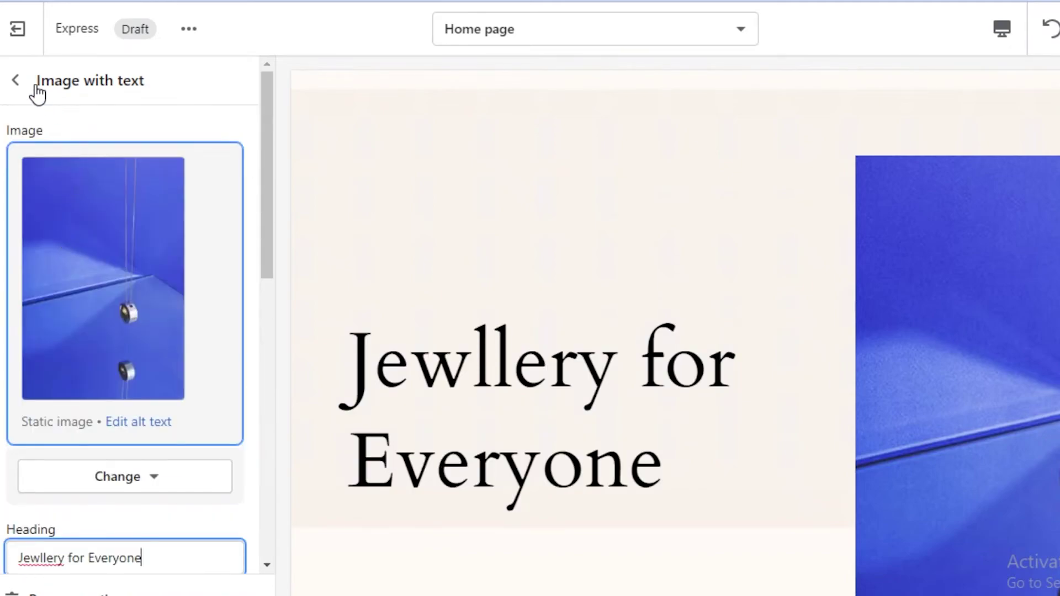
left_click(12, 79)
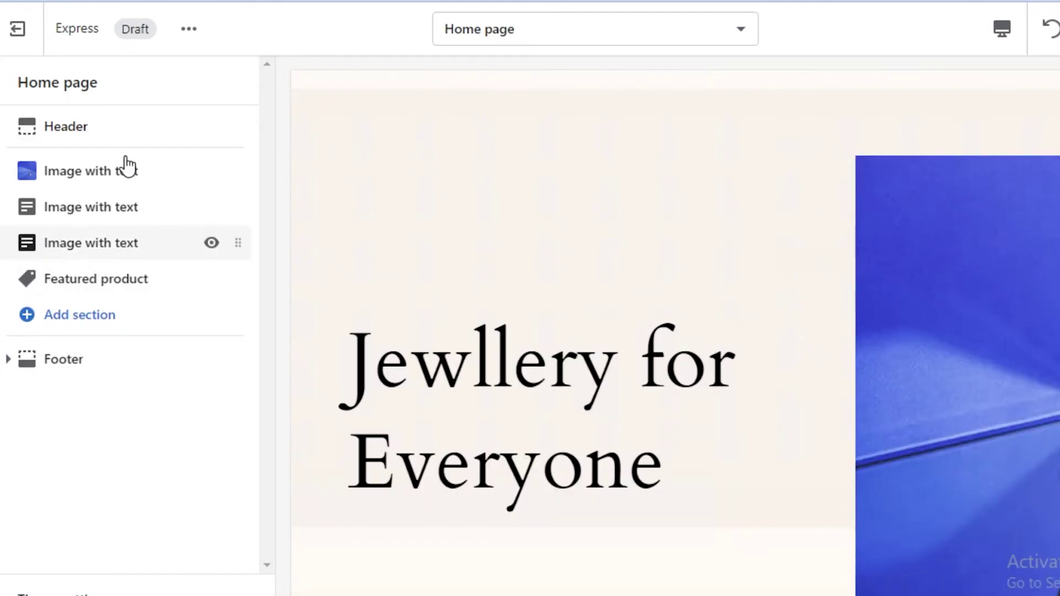
Preview the Default product template for Ruby Earrings
left_click(656, 33)
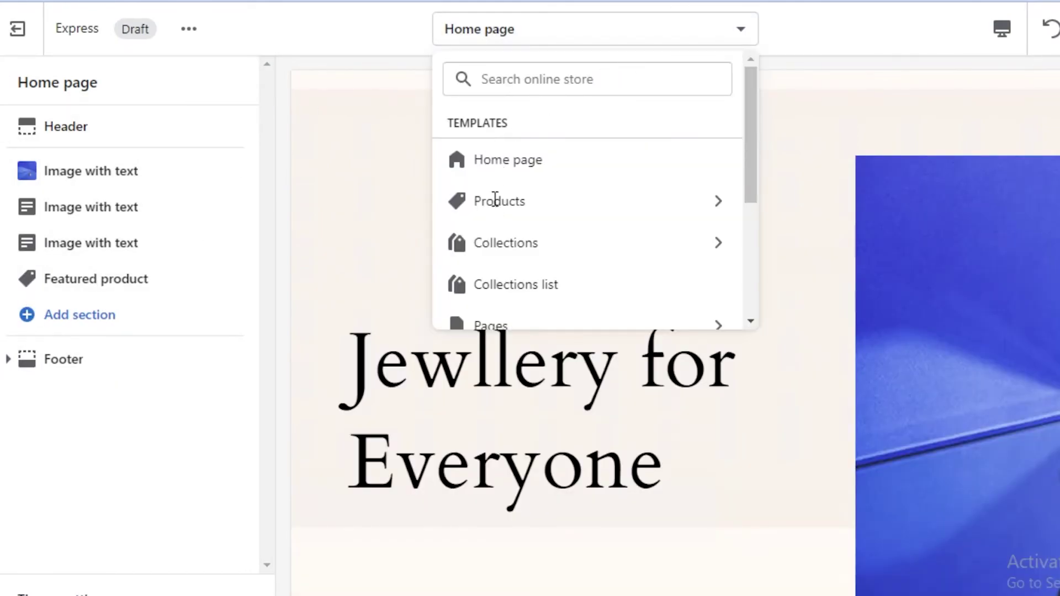
key("Escape")
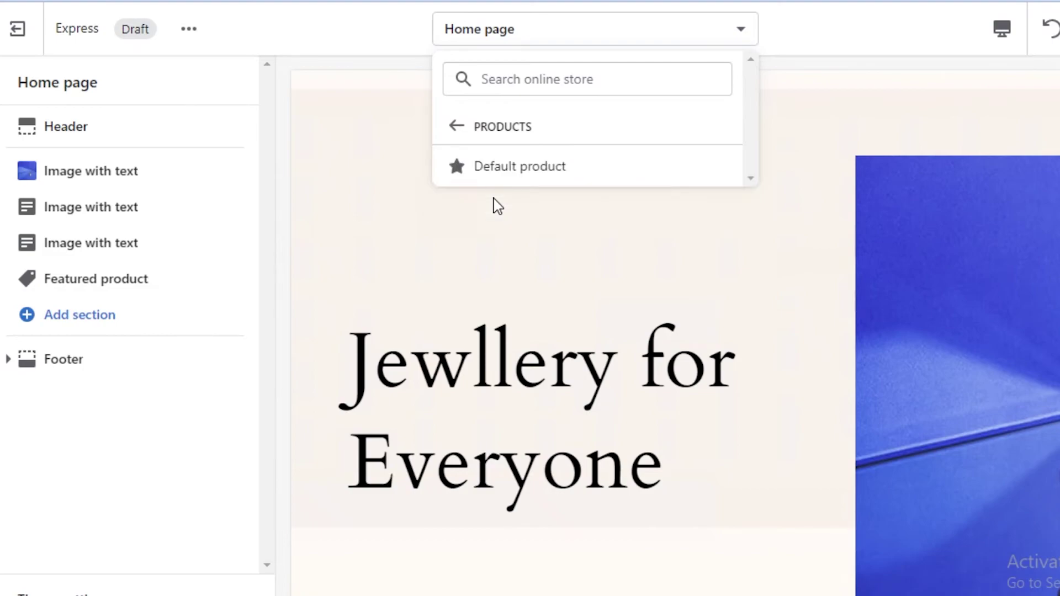
left_click(498, 168)
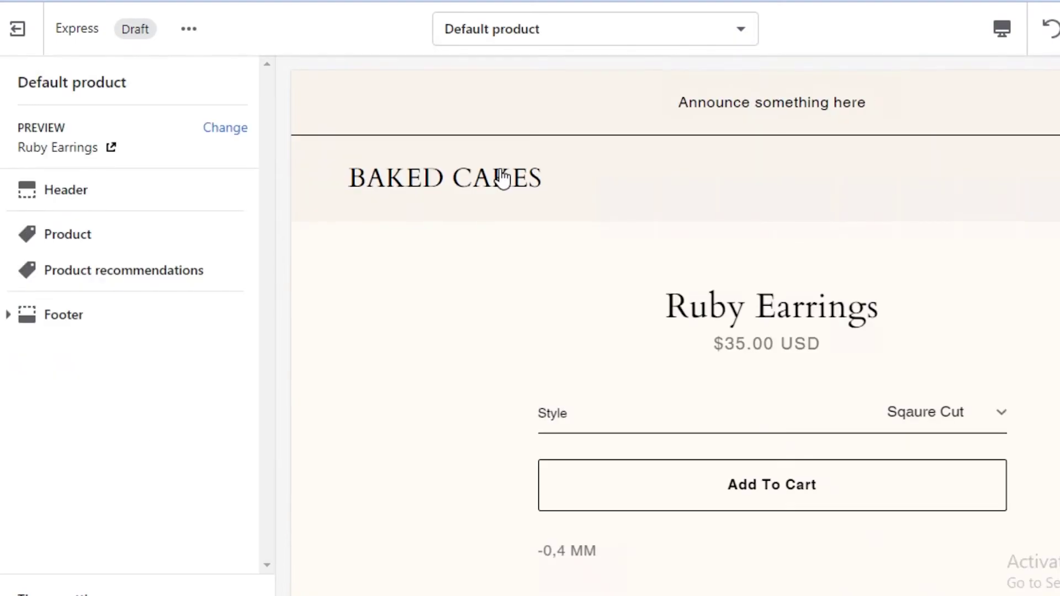
scroll(651, 499, "down", 3)
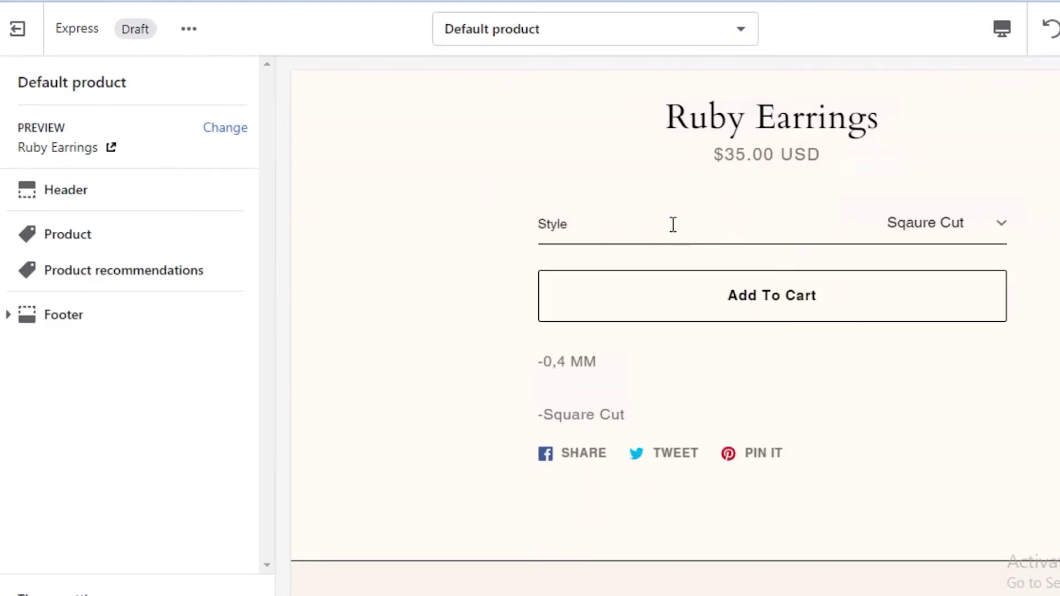
scroll(461, 267, "up", 3)
scroll(617, 253, "down", 2)
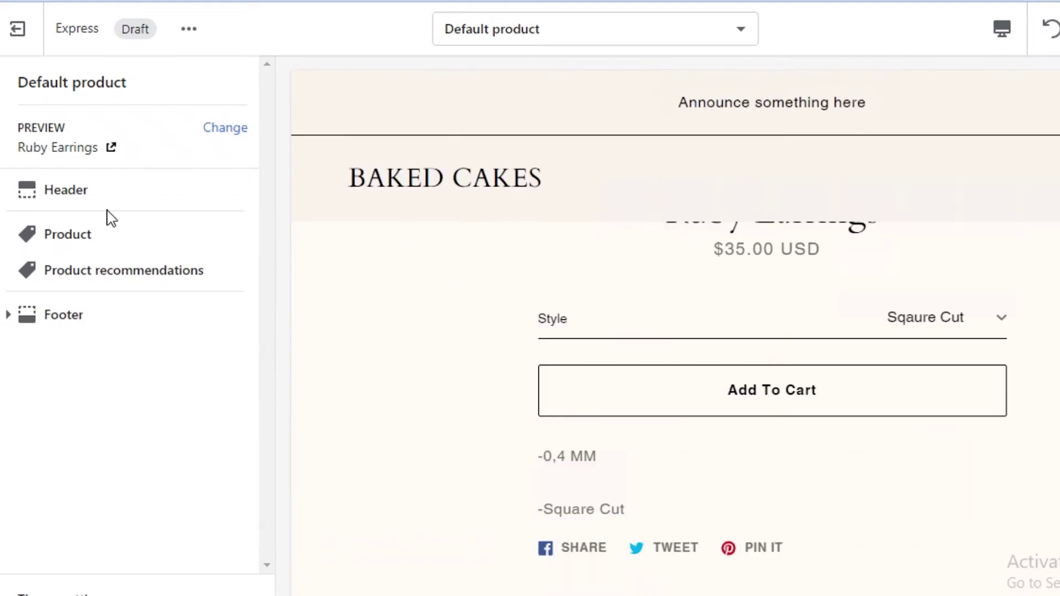
scroll(700, 250, "up", 2)
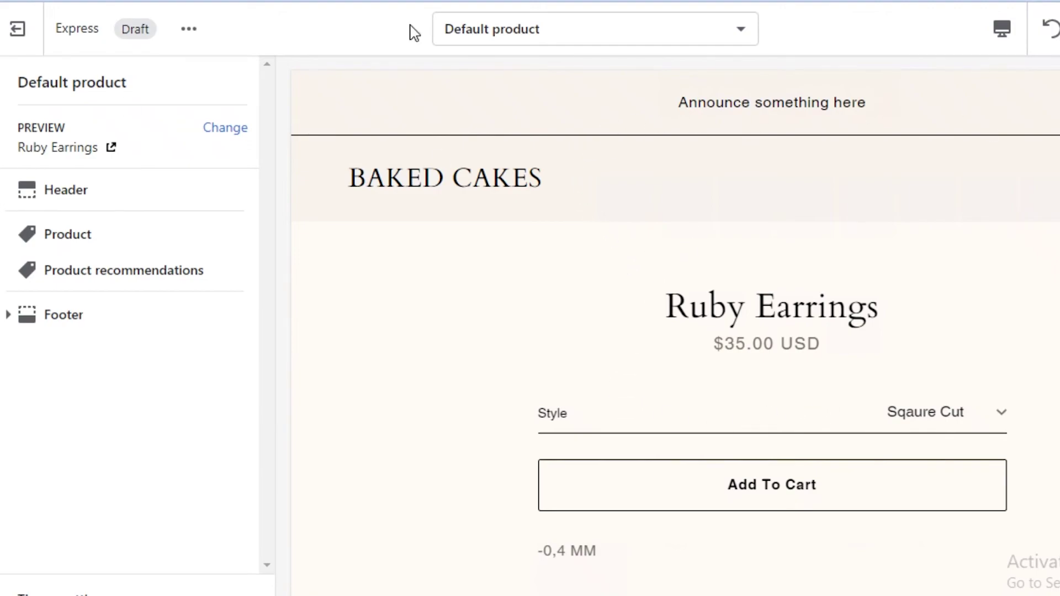
Switch back to the Home page template and save the theme changes
left_click(638, 28)
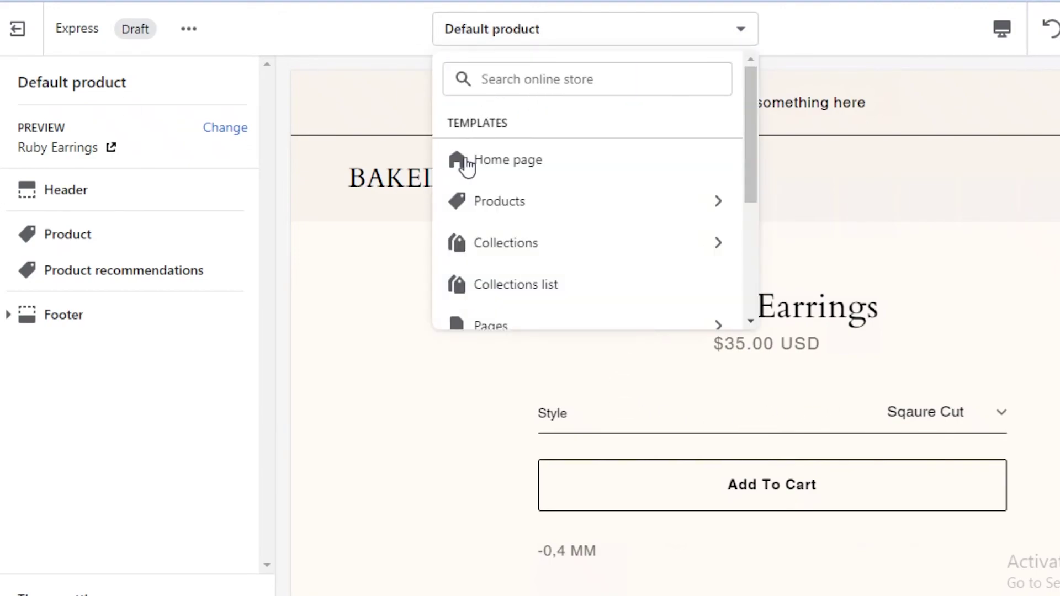
left_click(517, 150)
scroll(807, 325, "down", 5)
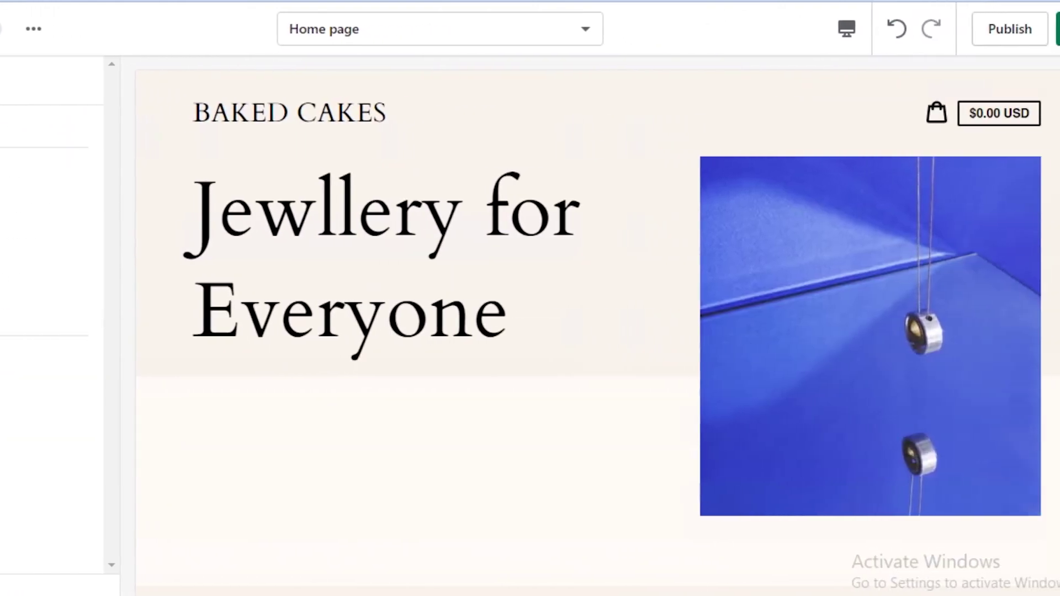
left_click(1025, 29)
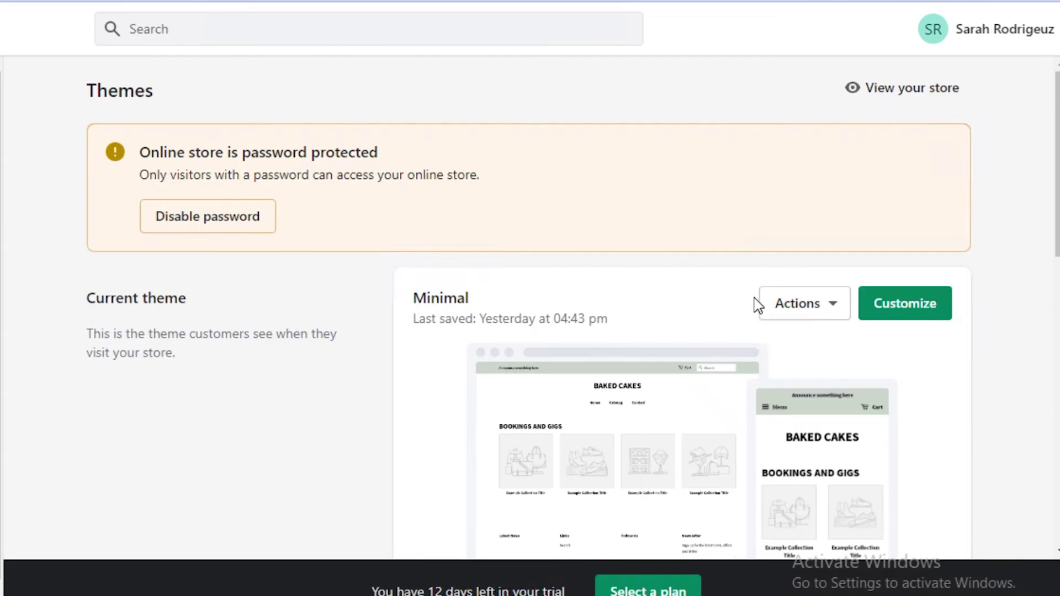
Scroll through the Themes page to review the current Minimal theme and store speed
scroll(960, 167, "down", 5)
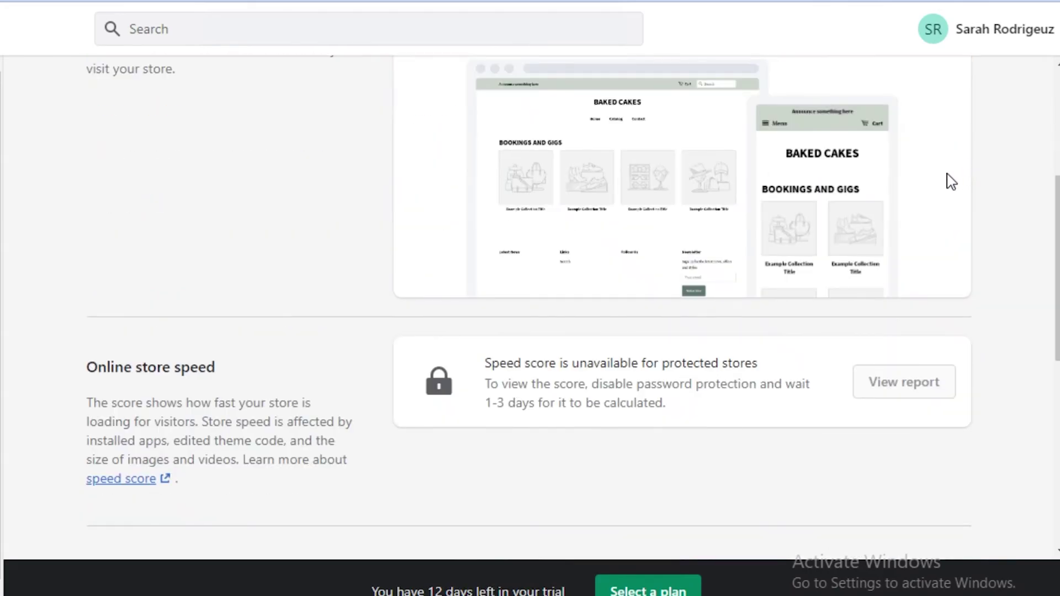
scroll(453, 262, "up", 3)
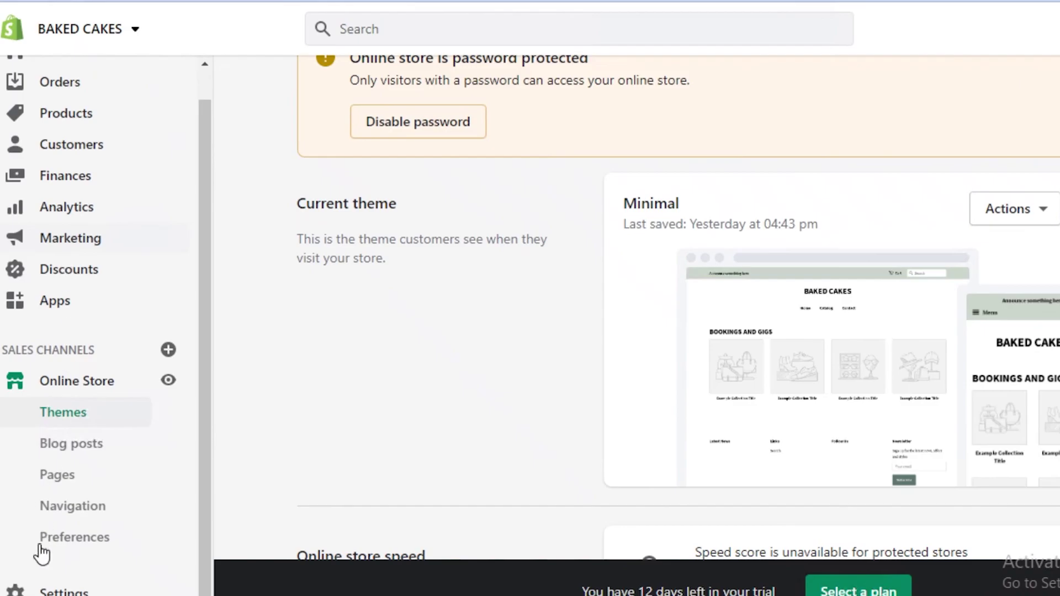
Change the store name from BAKED CAKES to CLOVER JEWWELS and open the live storefront
left_click(47, 592)
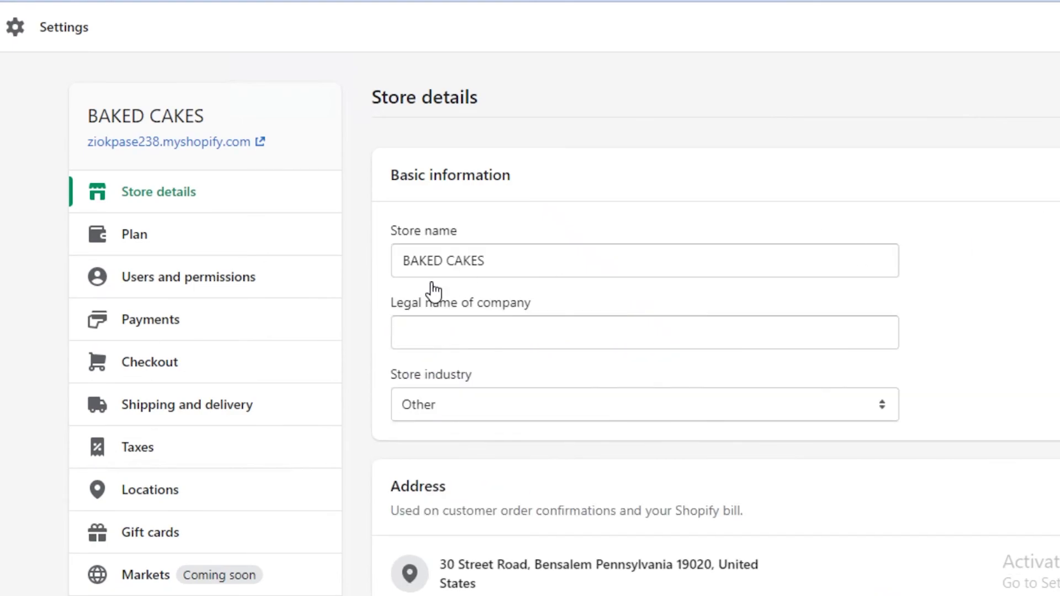
left_click(445, 262)
triple_click(445, 266)
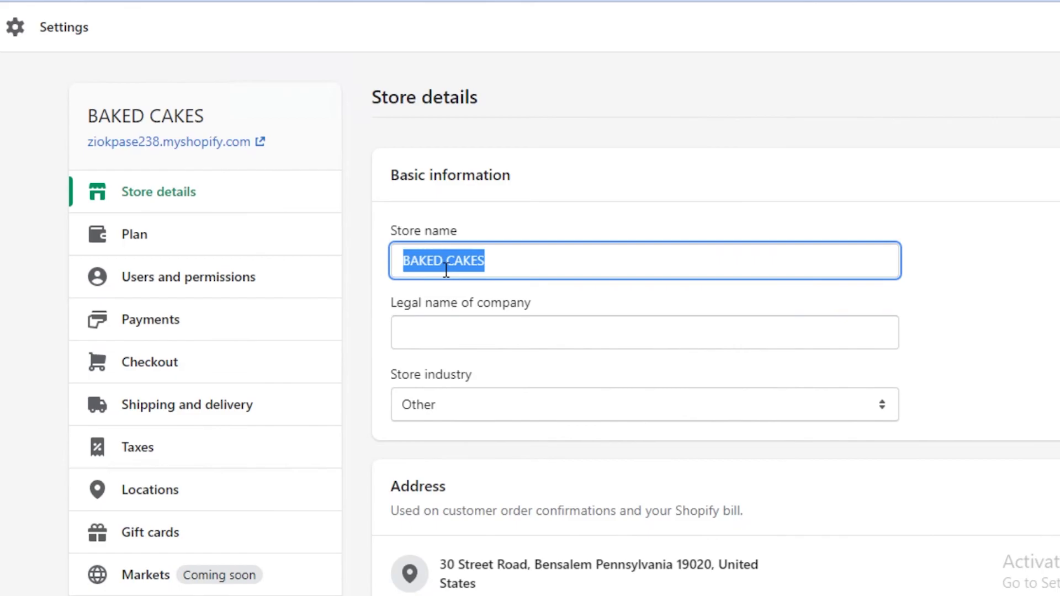
key("BackSpace")
type("CLOVER JEWWELS")
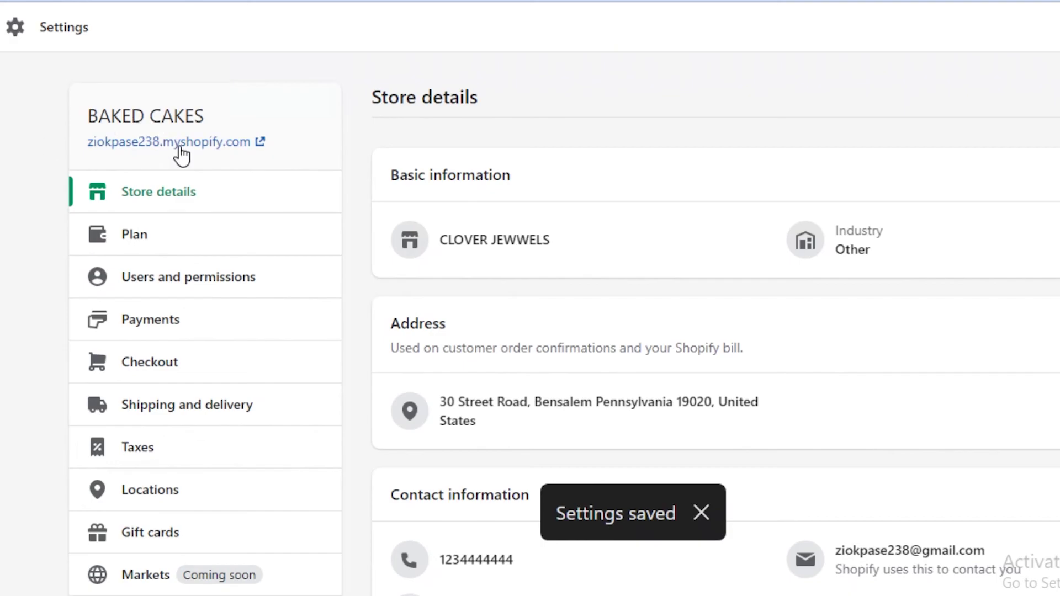
left_click(179, 144)
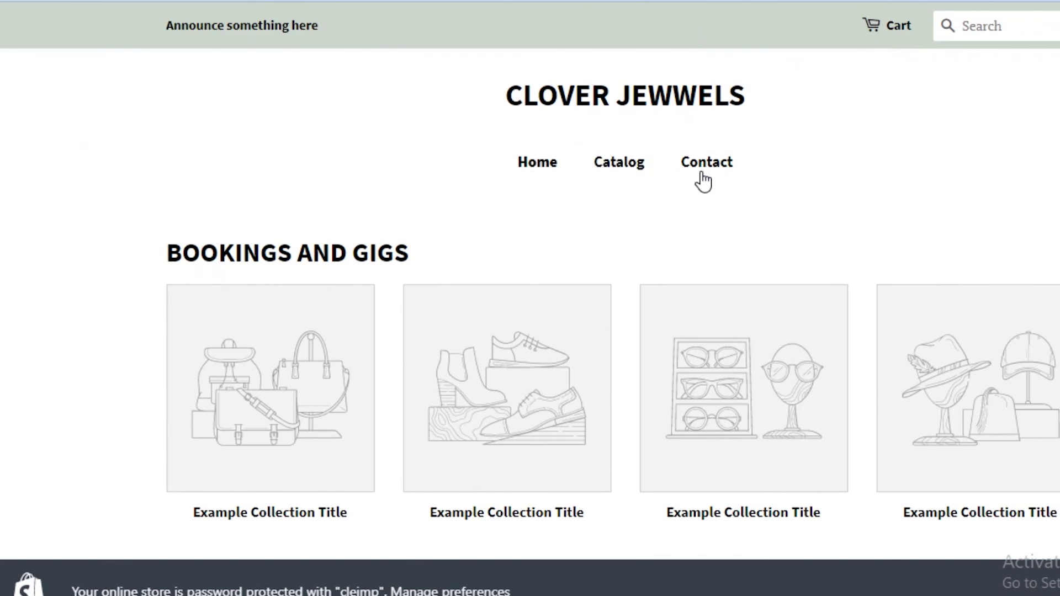
Open Ruby Earrings from the storefront catalog and check its Sqaure, Round and Oval Cut styles
left_click(633, 175)
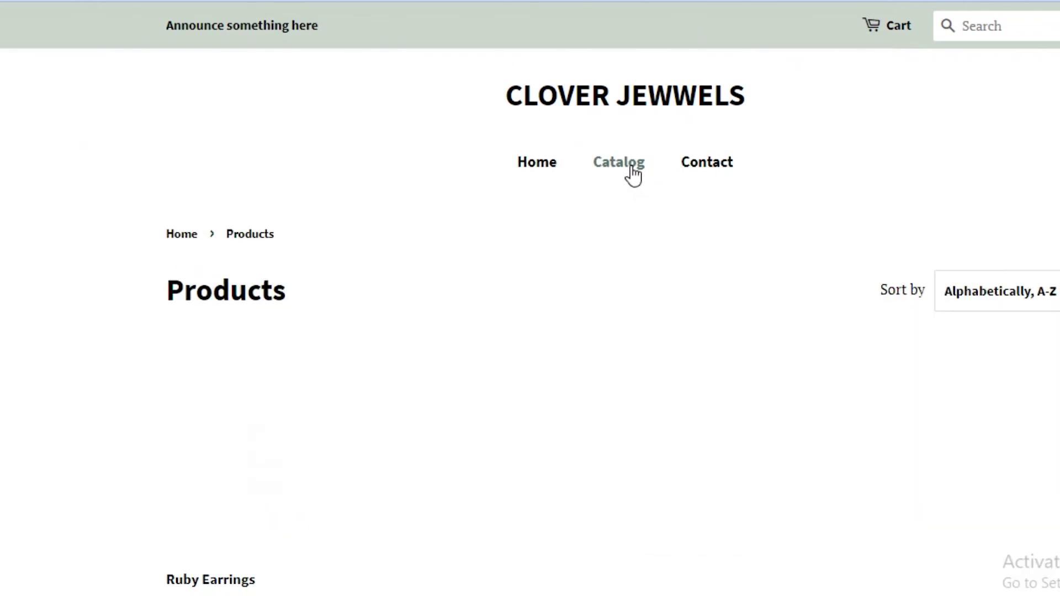
scroll(196, 270, "down", 3)
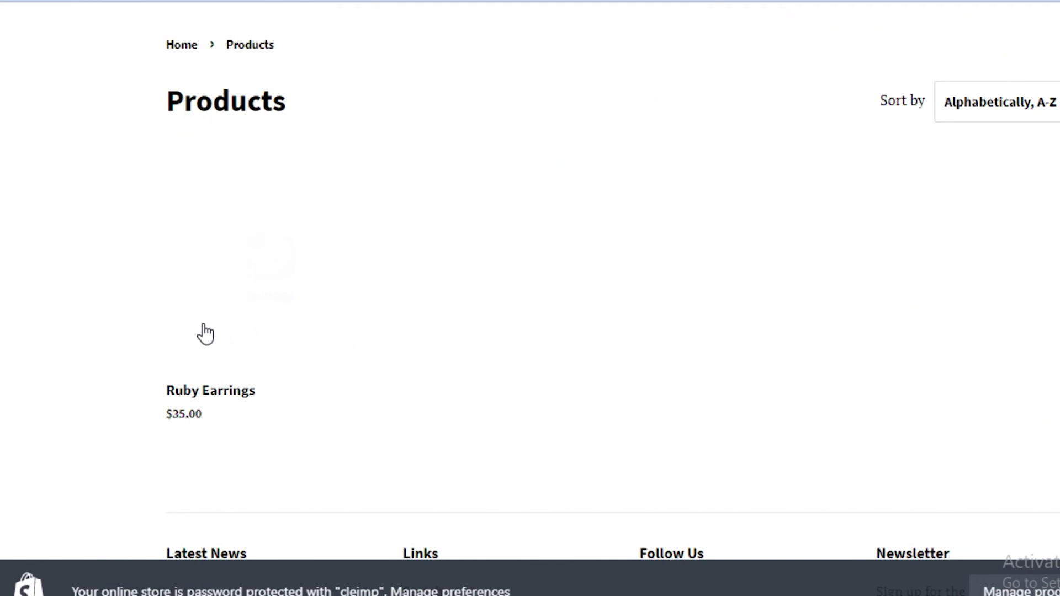
left_click(301, 259)
scroll(614, 363, "down", 3)
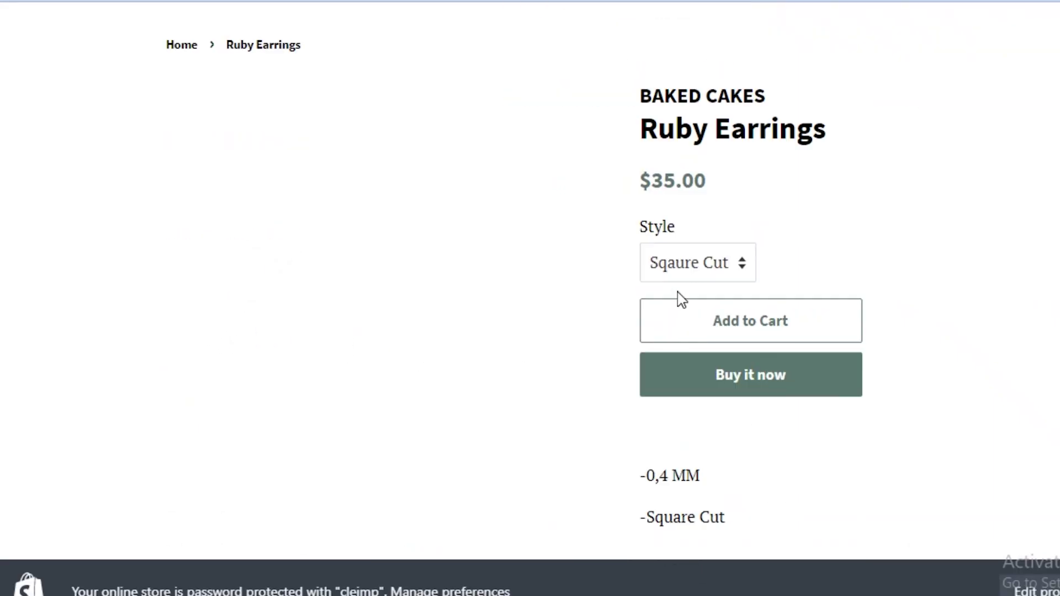
left_click(686, 264)
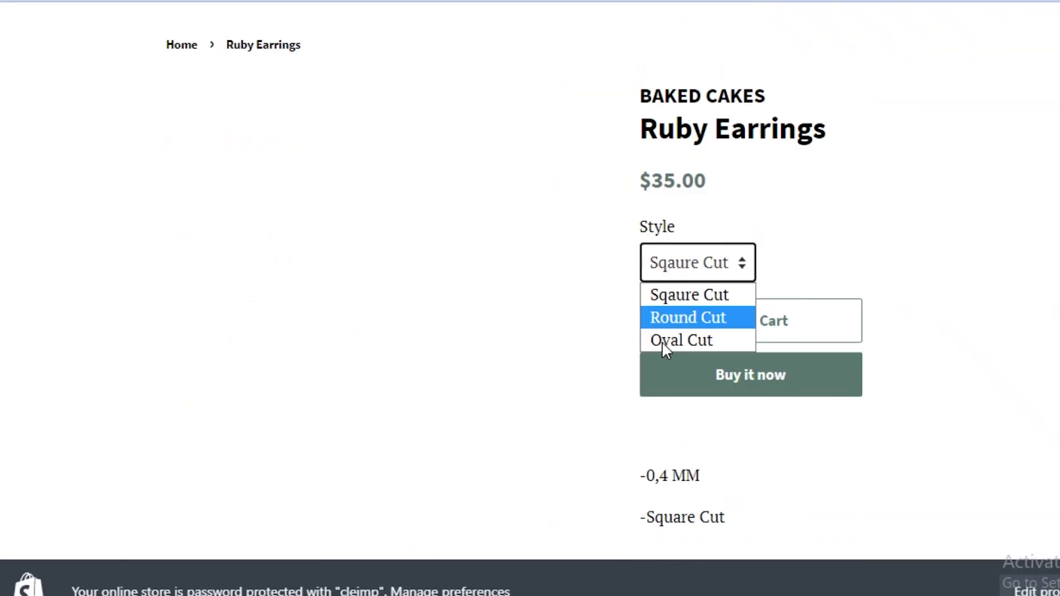
left_click(800, 253)
scroll(655, 355, "down", 3)
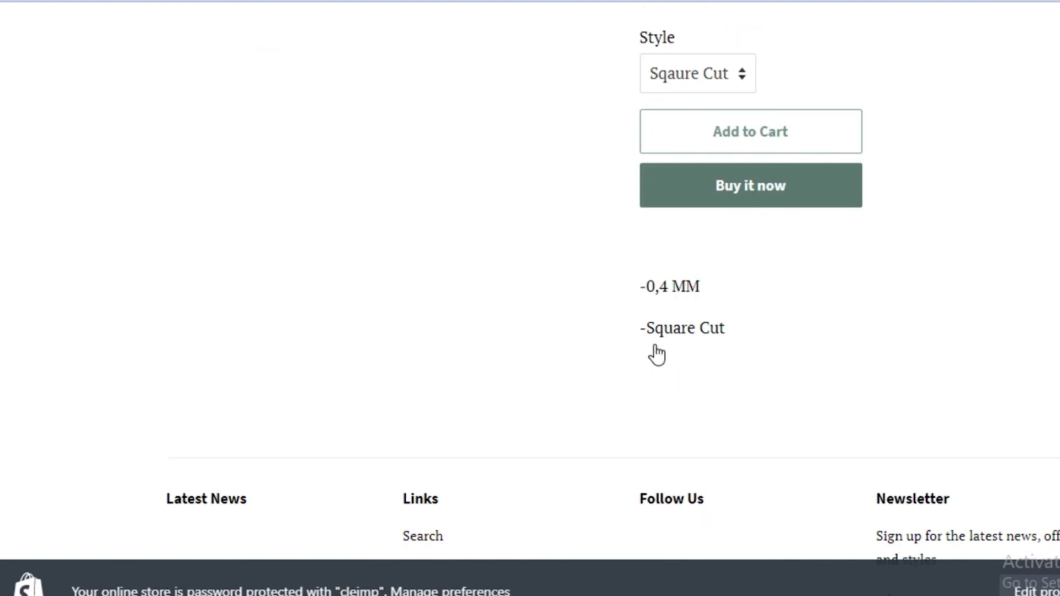
scroll(625, 381, "up", 2)
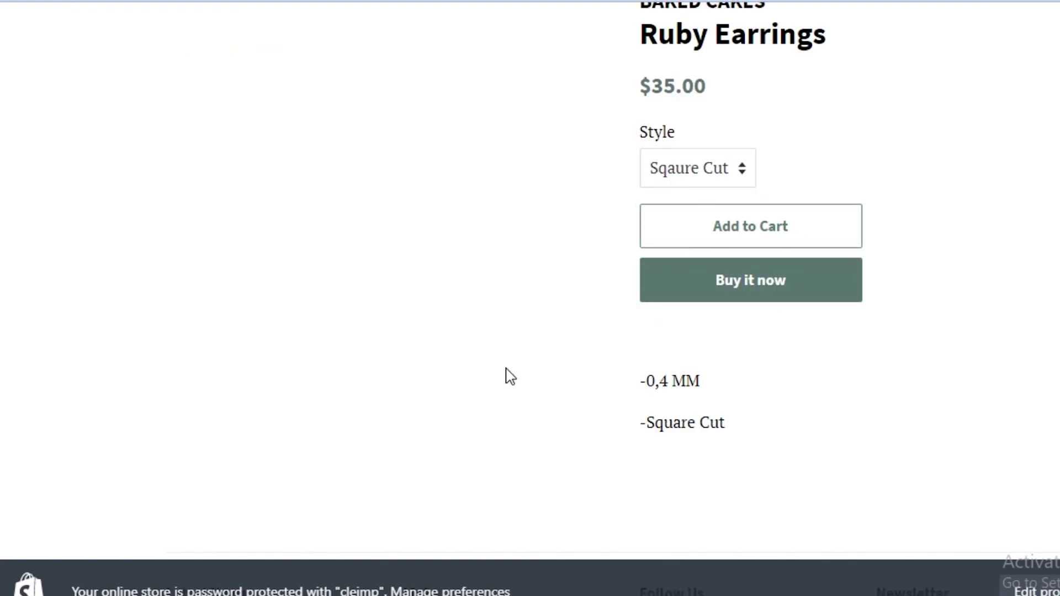